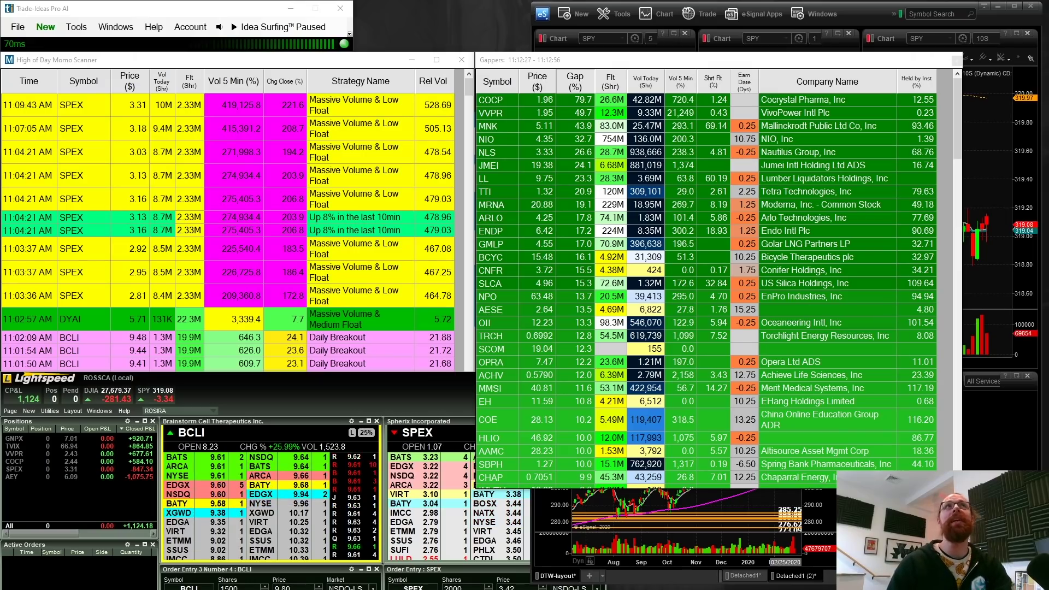
- Switch to eSignal and load the SPEX ticker into the linked charts
{"action": "left_click", "coordinate": [337, 392]}
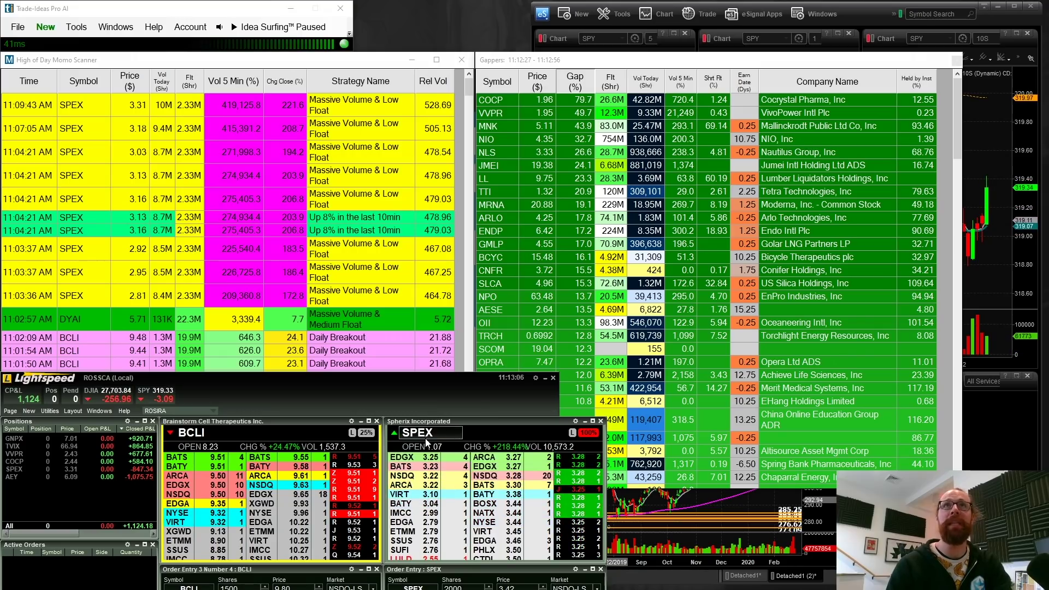
{"action": "left_click", "coordinate": [964, 206]}
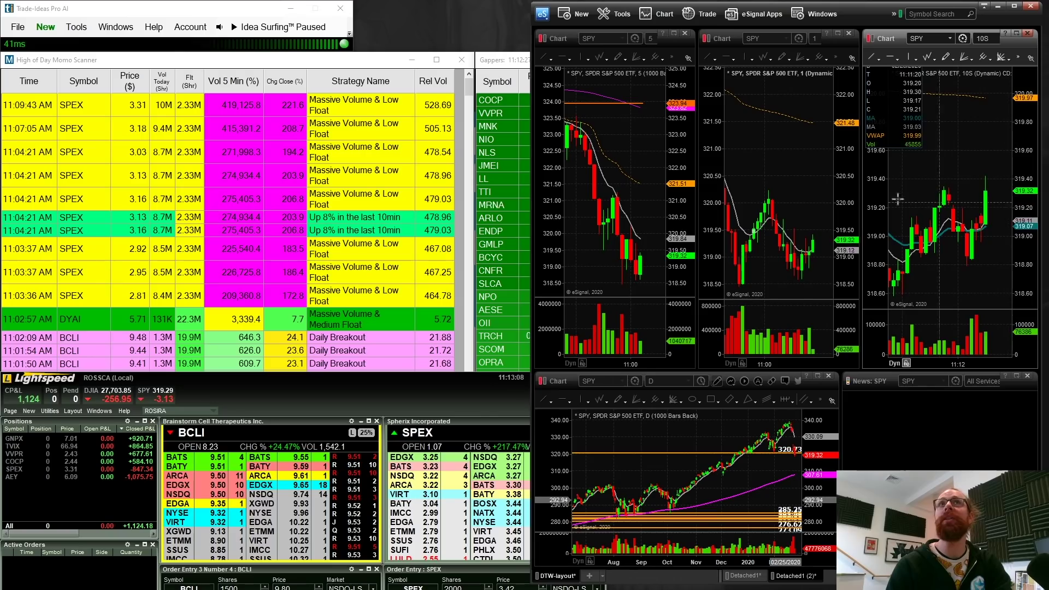
{"action": "type", "text": "SPEX"}
{"action": "key", "text": "Return"}
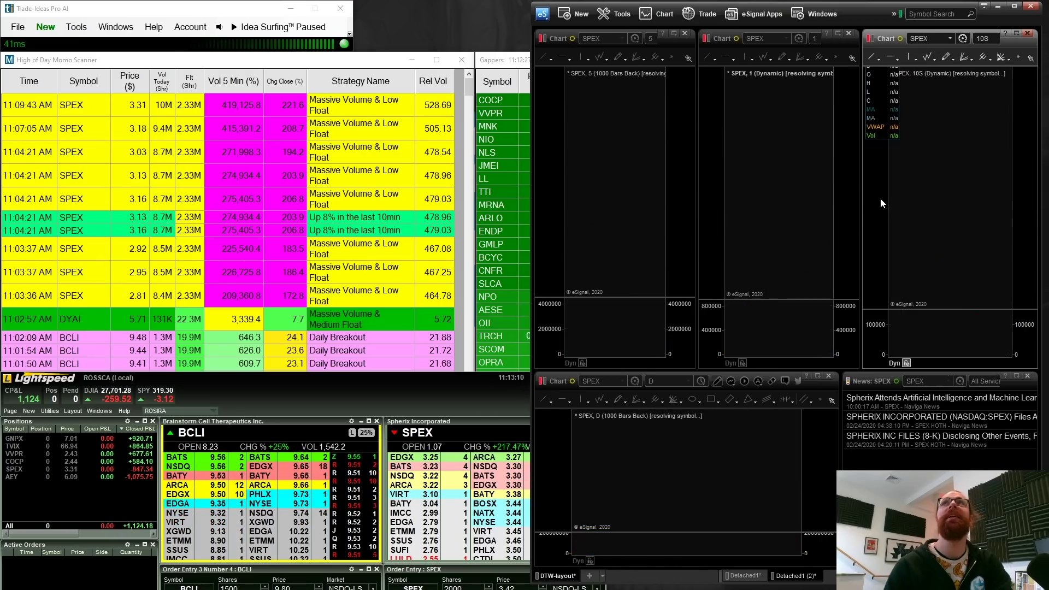
- Maximize the one-minute SPEX chart, compress its price scale and mark the first peak near 10:00 with a small rectangle
{"action": "left_click", "coordinate": [801, 105]}
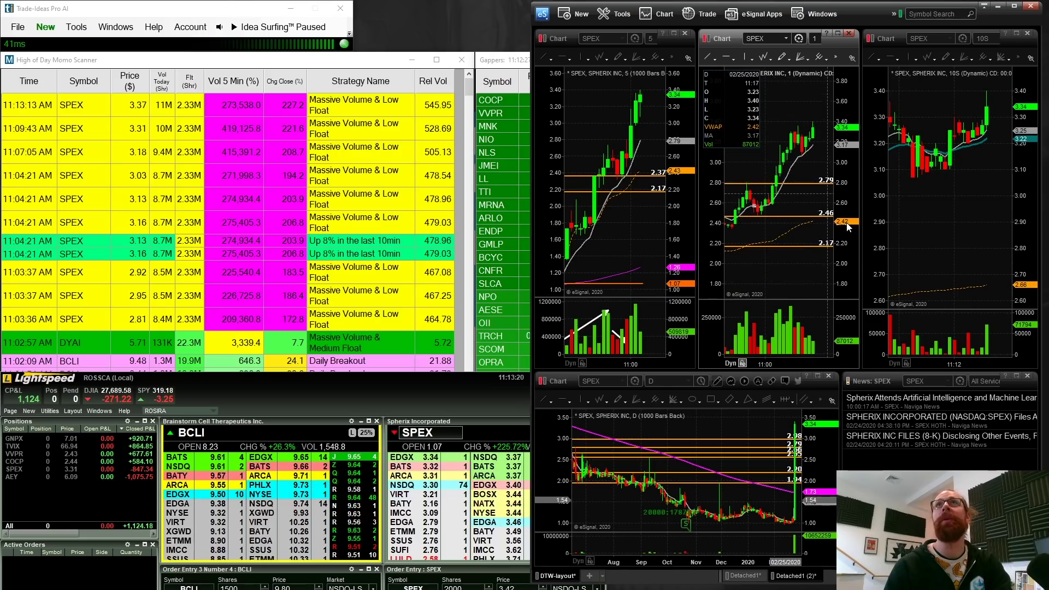
{"action": "left_click", "coordinate": [838, 34]}
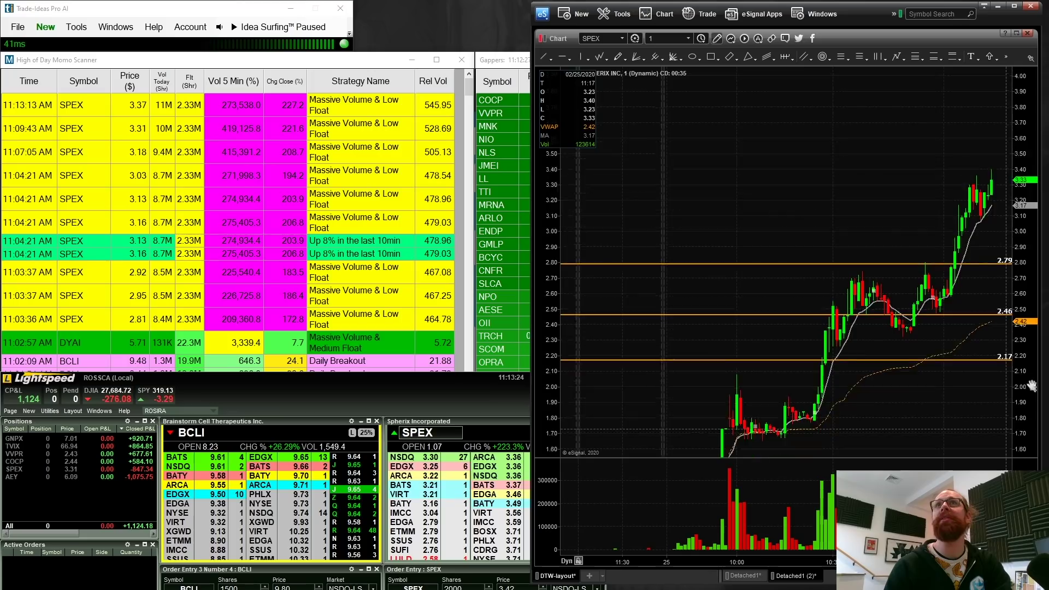
{"action": "left_click", "coordinate": [711, 56]}
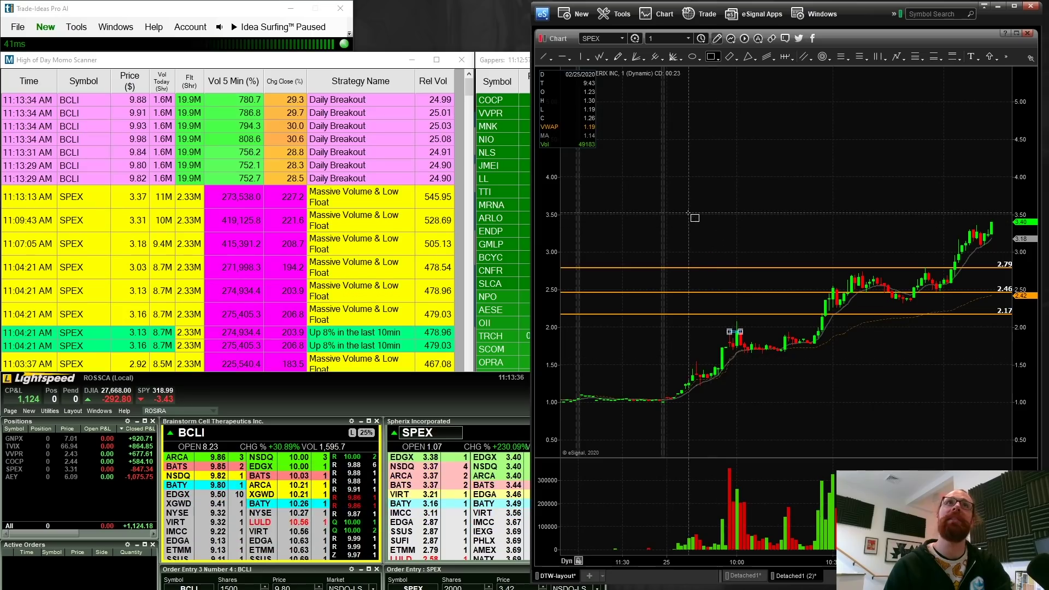
- View BCLI on the maximized one-minute chart and return the chart to SPEX
{"action": "type", "text": "B"}
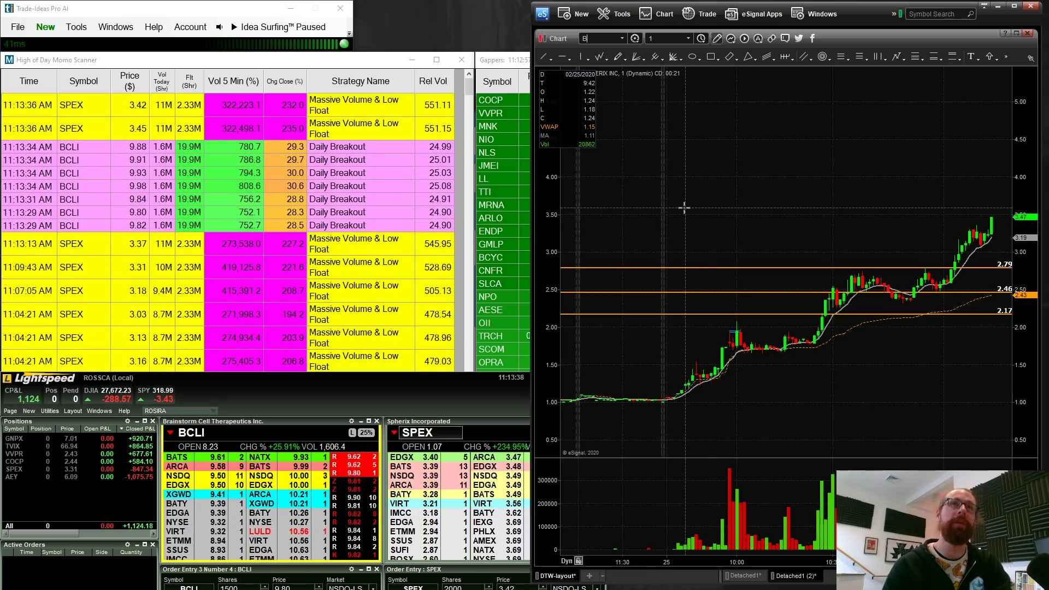
{"action": "type", "text": "CLI"}
{"action": "key", "text": "Return"}
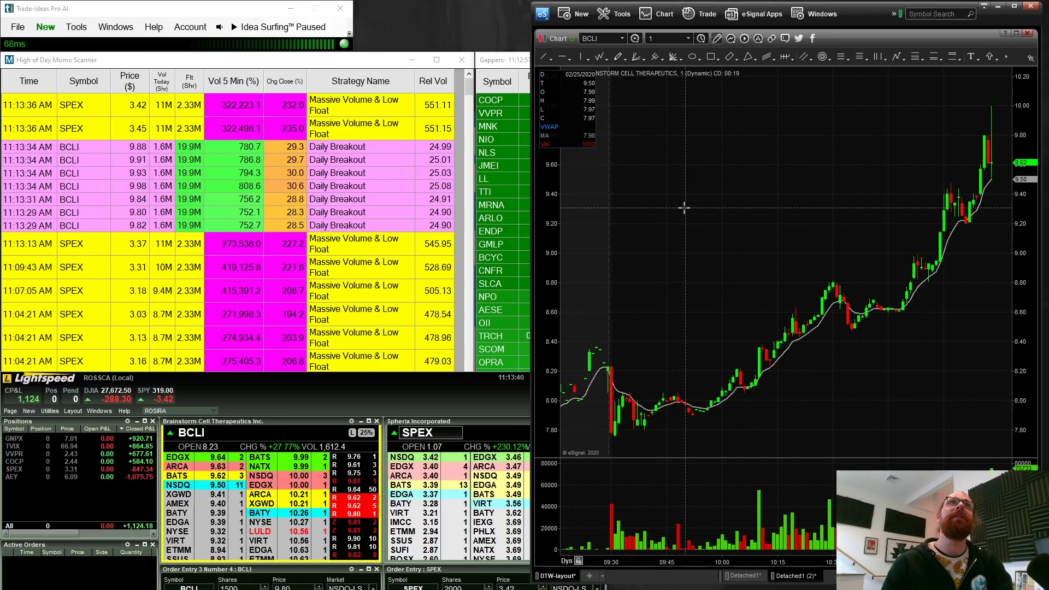
{"action": "type", "text": "S"}
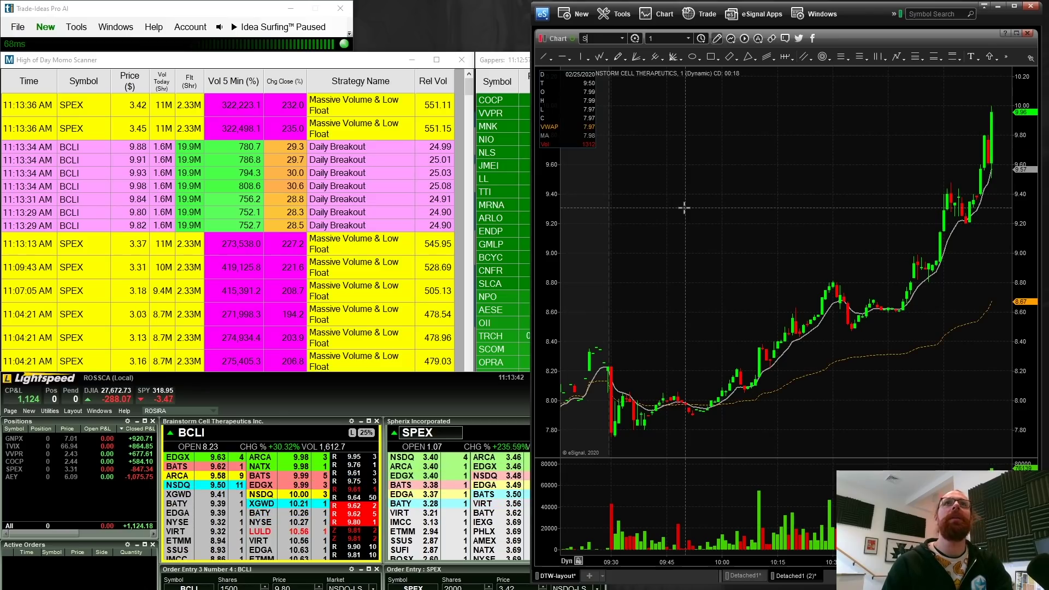
{"action": "type", "text": "PEX"}
{"action": "key", "text": "Return"}
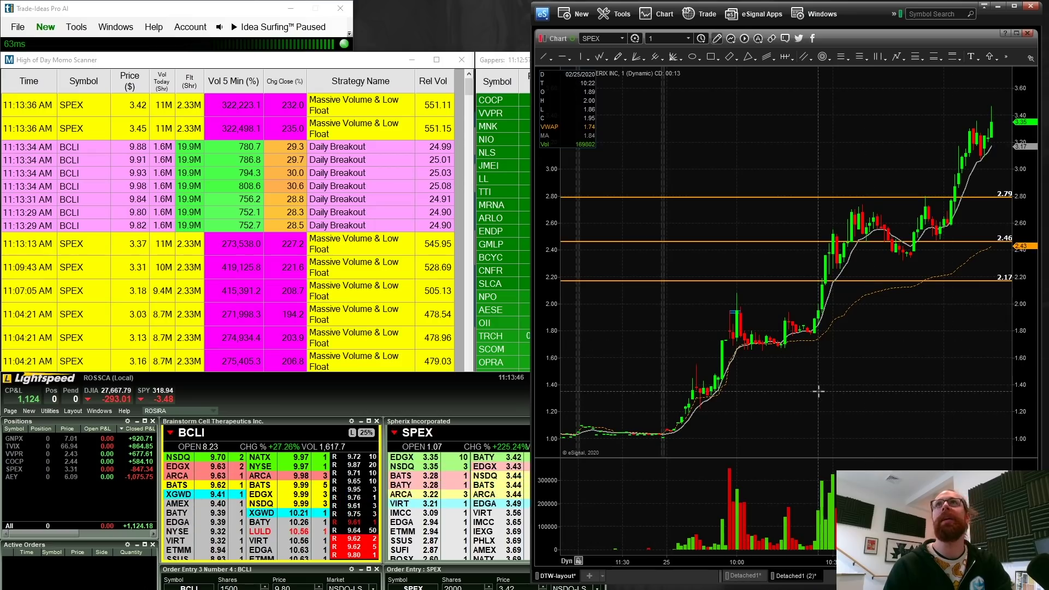
- Compress the price scale of the one-minute SPEX chart and restore the multi-chart layout
{"action": "left_click", "coordinate": [546, 57]}
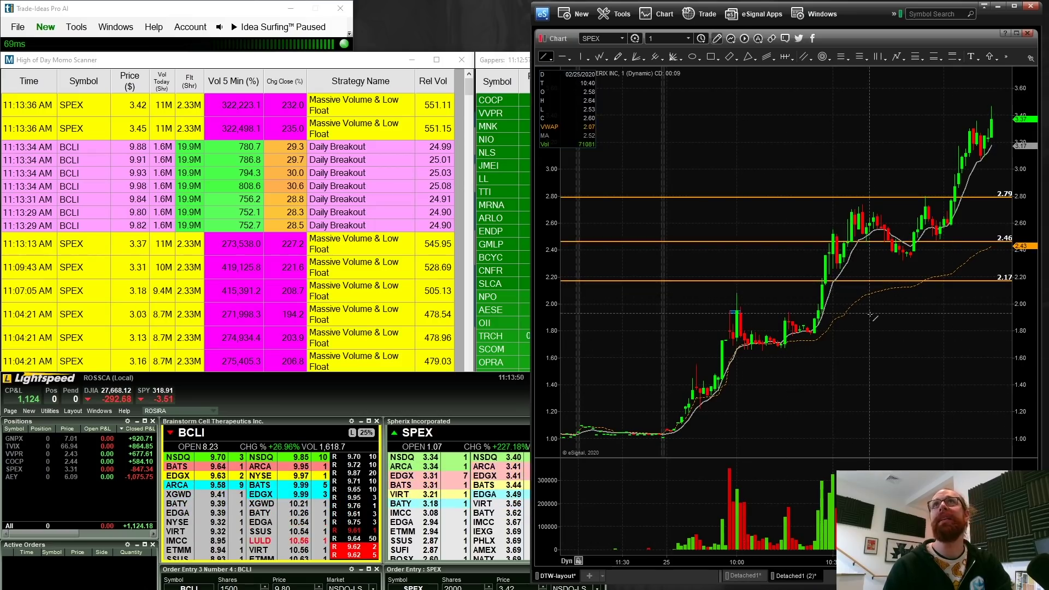
{"action": "key", "text": "Escape"}
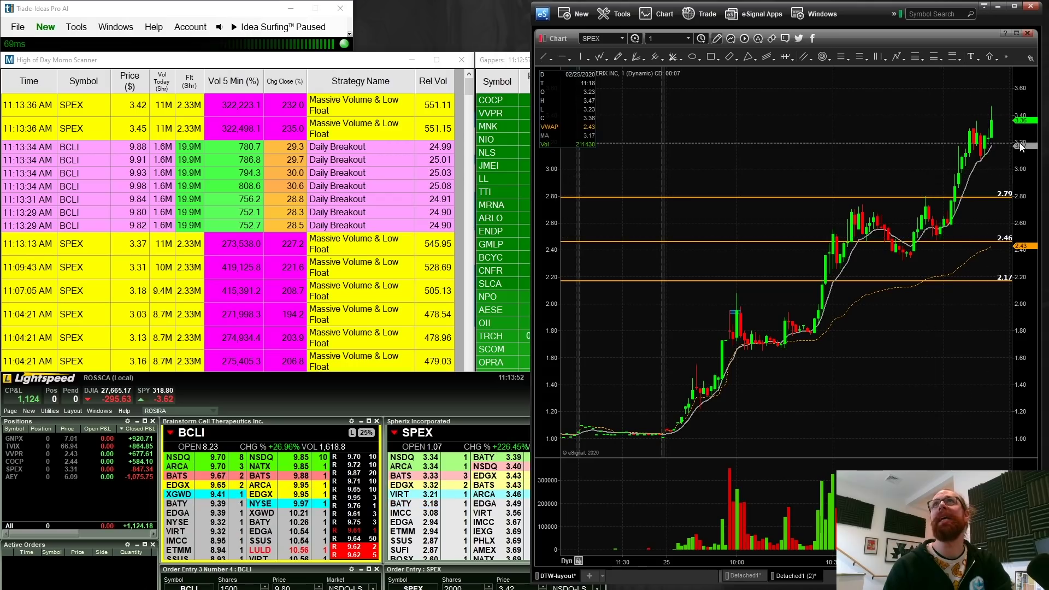
{"action": "left_click_drag", "start_coordinate": [1021, 146], "coordinate": [1026, 179]}
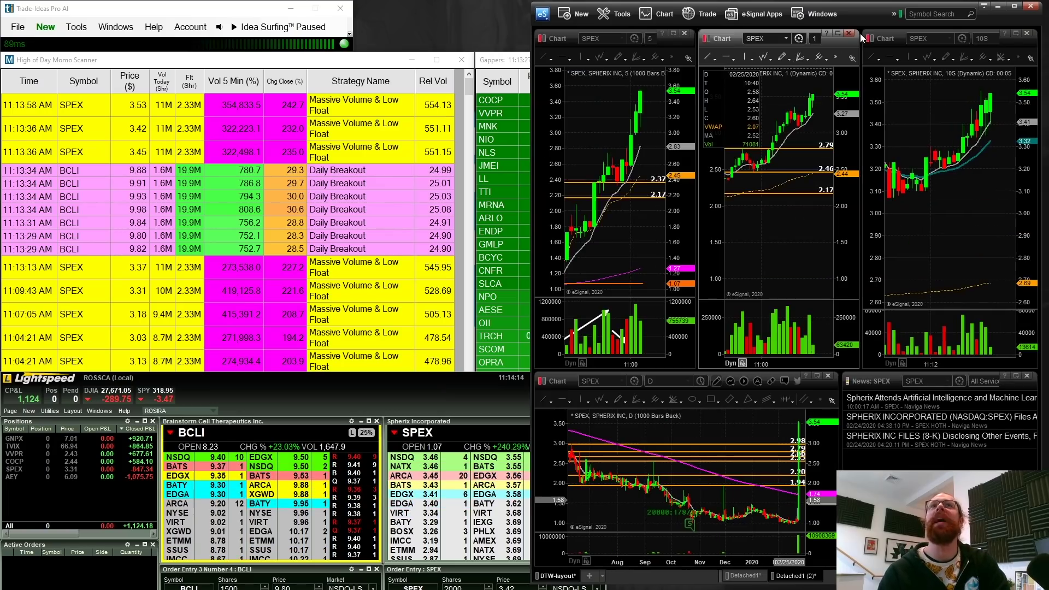
{"action": "double_click", "coordinate": [861, 34]}
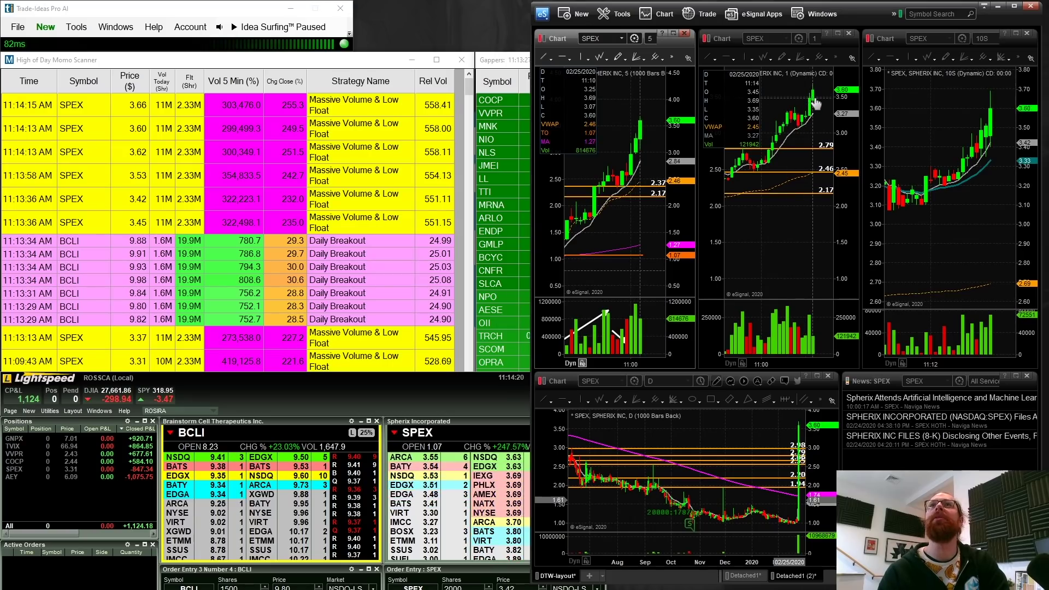
- On the maximized daily SPEX chart, draw horizontal resistance lines at about 3.72, 3.79 and 3.96, and restore the layout
{"action": "left_click_drag", "start_coordinate": [811, 439], "coordinate": [811, 486]}
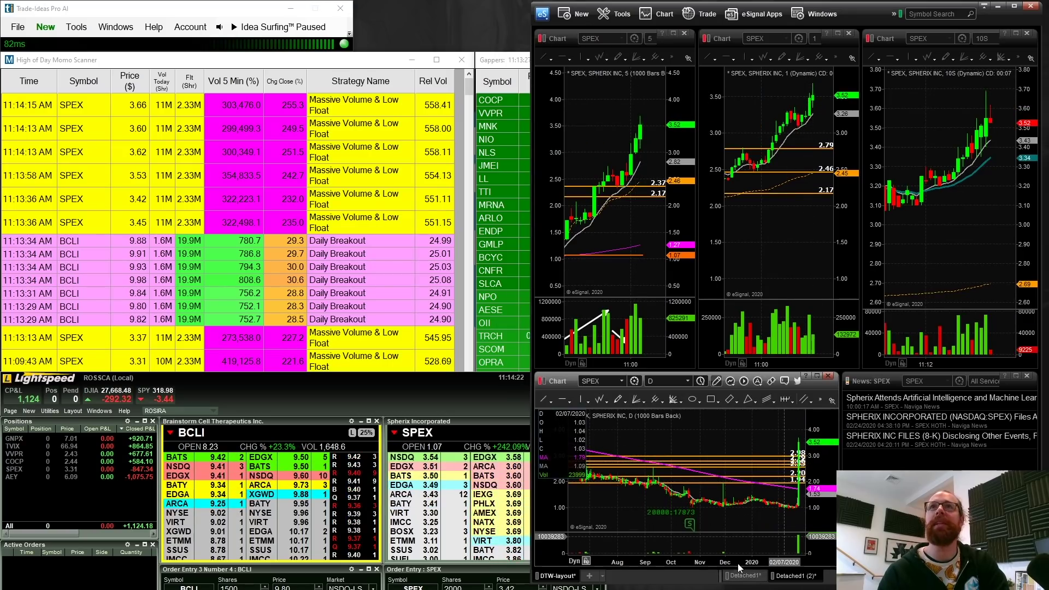
{"action": "left_click_drag", "start_coordinate": [738, 553], "coordinate": [733, 553]}
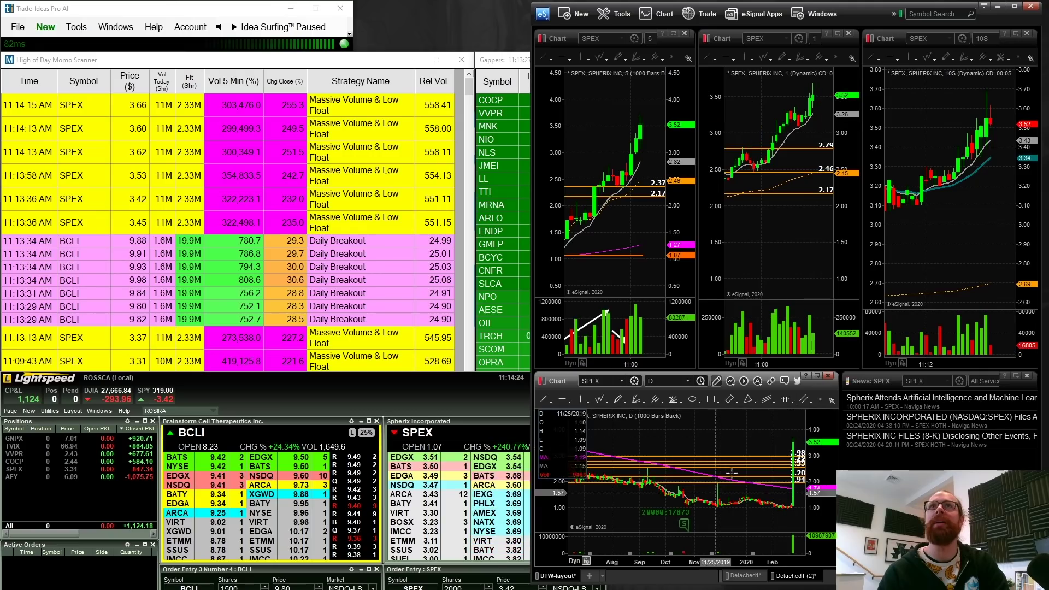
{"action": "double_click", "coordinate": [814, 385]}
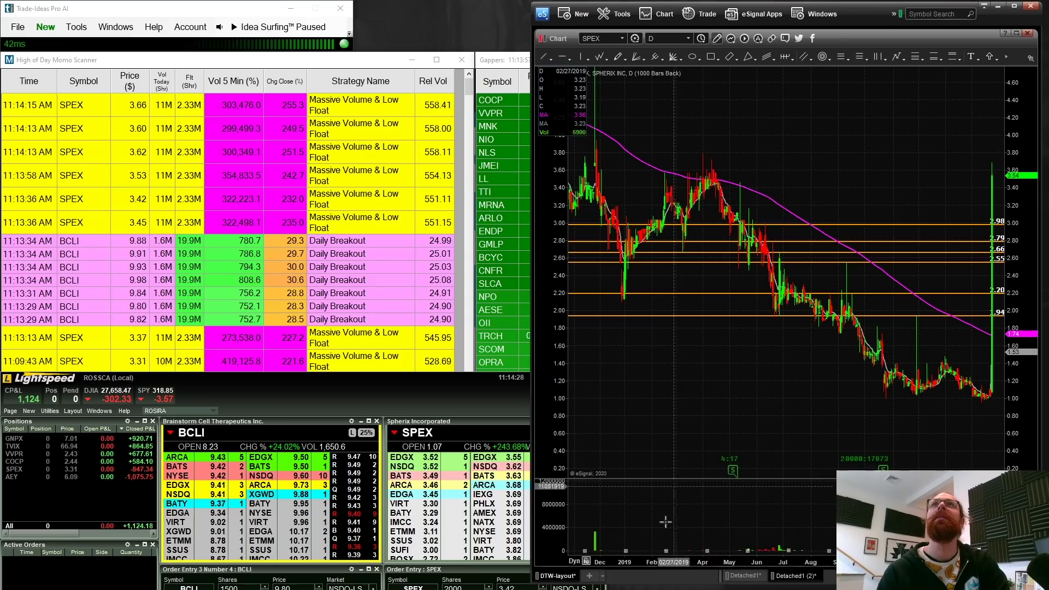
{"action": "left_click", "coordinate": [572, 58]}
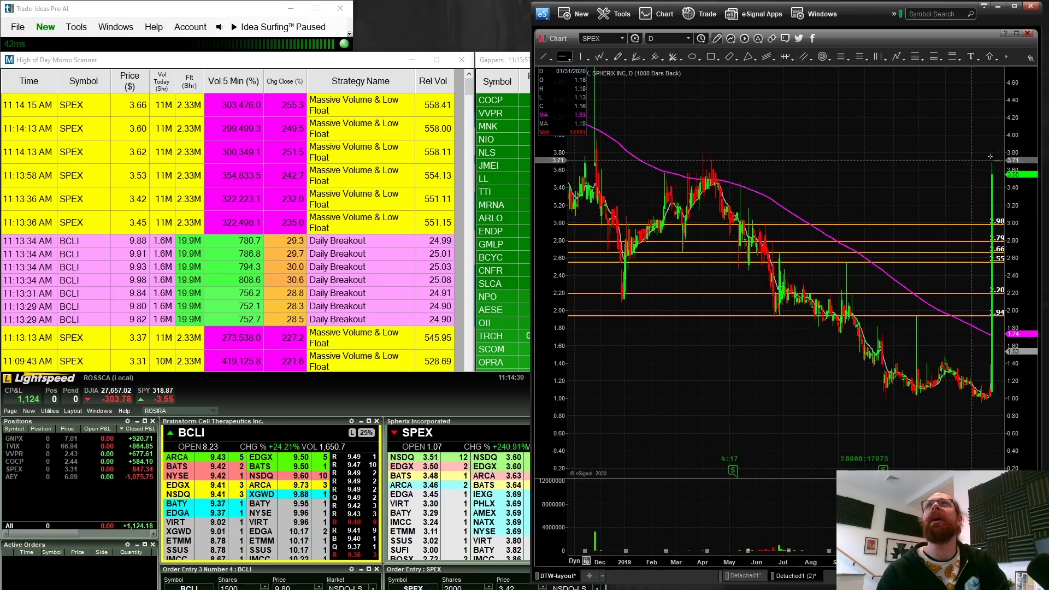
{"action": "left_click", "coordinate": [714, 159]}
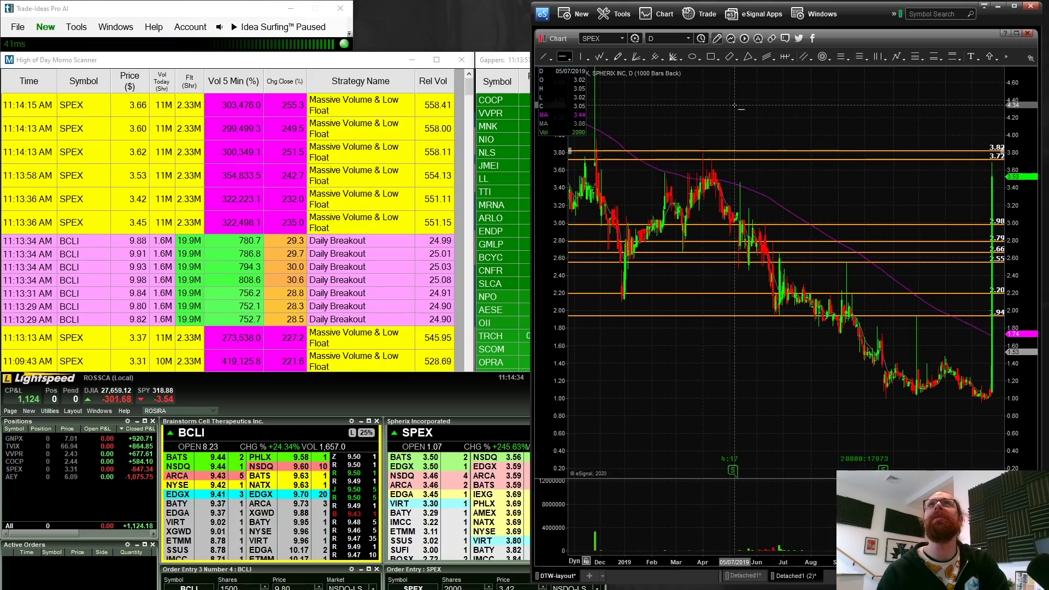
{"action": "left_click", "coordinate": [705, 153]}
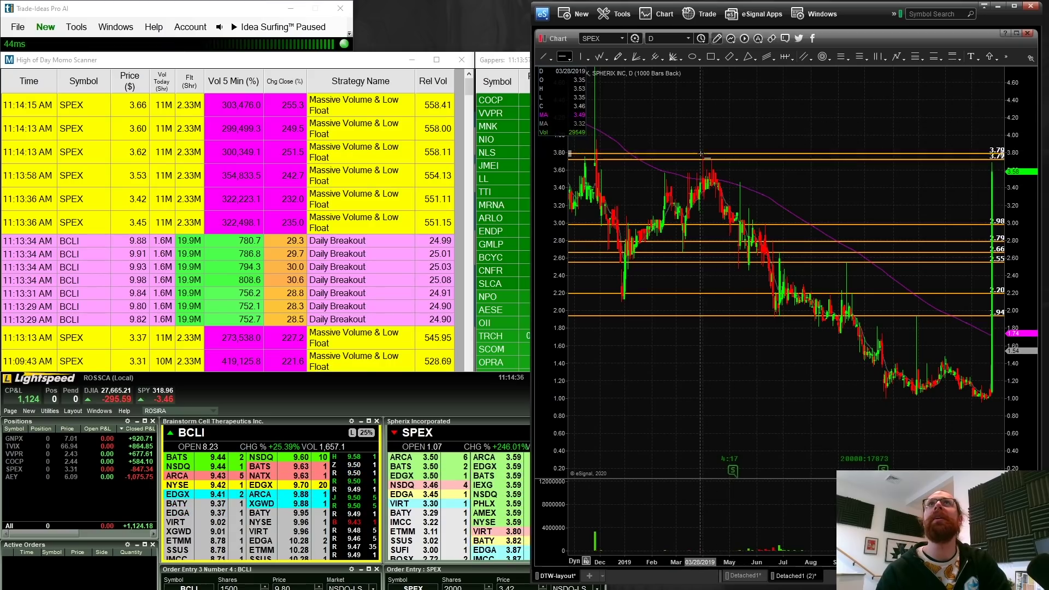
{"action": "left_click", "coordinate": [628, 139]}
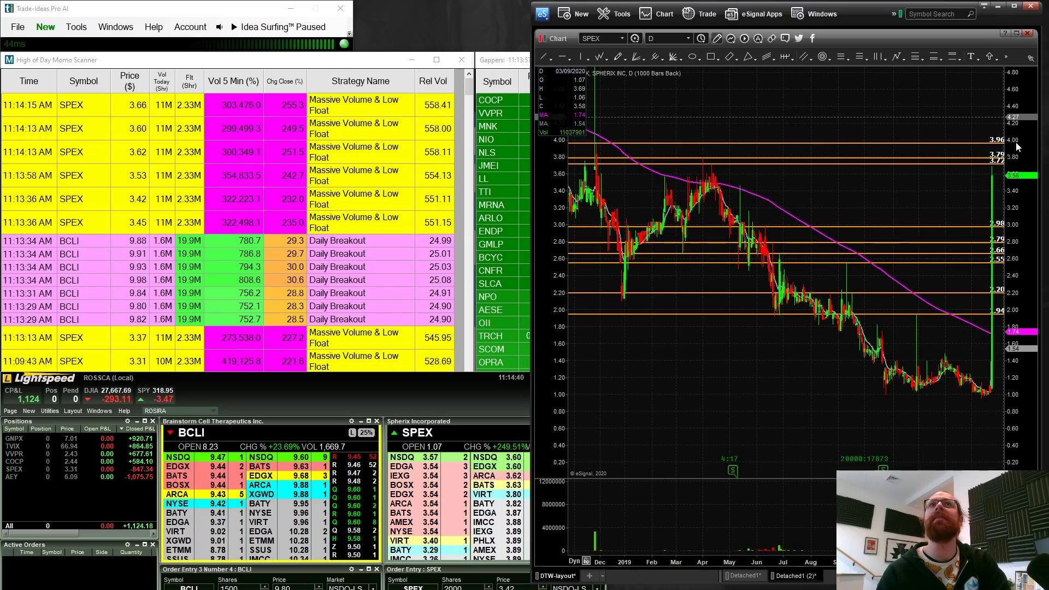
{"action": "double_click", "coordinate": [905, 35]}
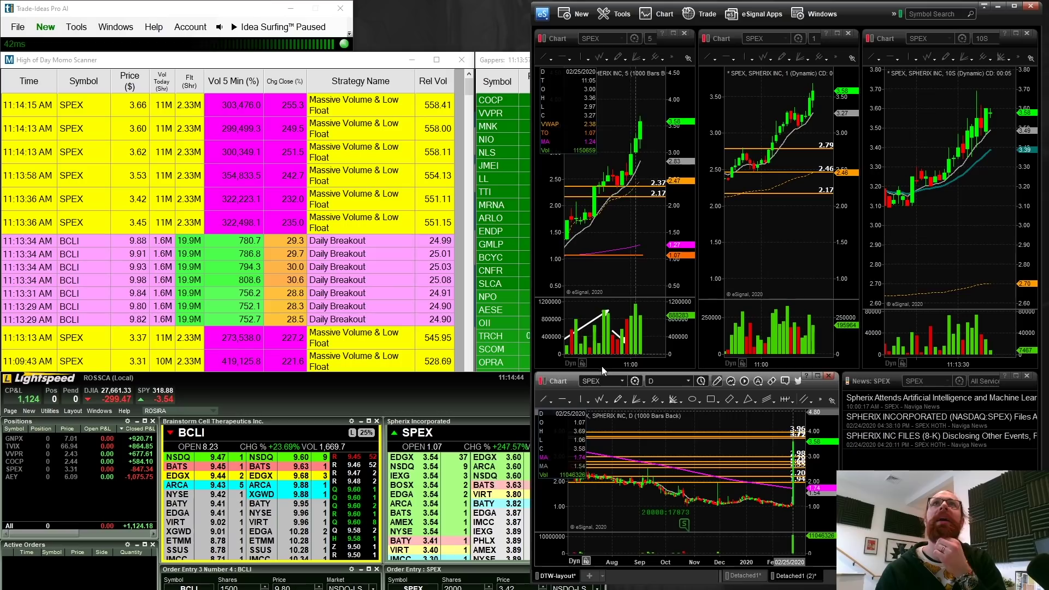
- Extend the white rising arrow in the five-minute chart's volume pane to the highest recent volume bars
{"action": "left_click_drag", "start_coordinate": [602, 365], "coordinate": [643, 361]}
{"action": "left_click_drag", "start_coordinate": [639, 311], "coordinate": [649, 304]}
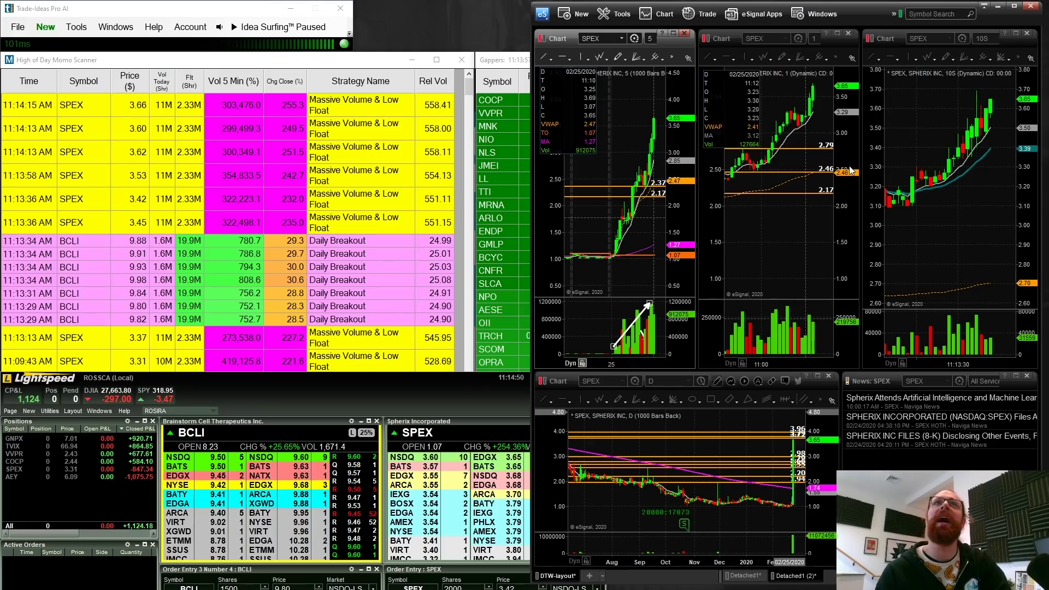
- Check the SPEX quotes in Lightspeed and rescale the time and price axes of eSignal's daily chart
{"action": "left_click", "coordinate": [375, 385]}
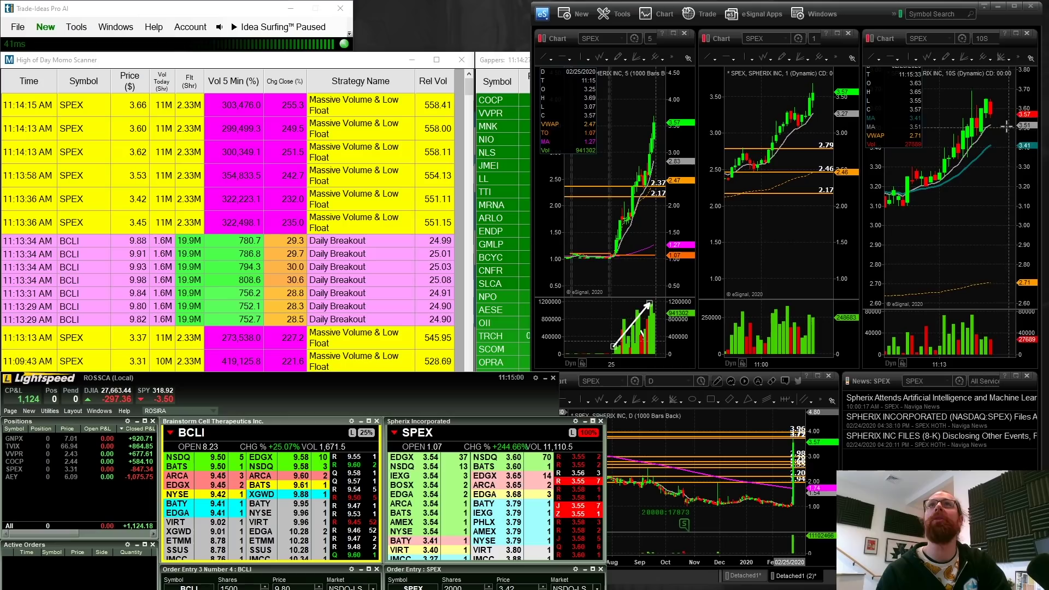
{"action": "left_click", "coordinate": [987, 164]}
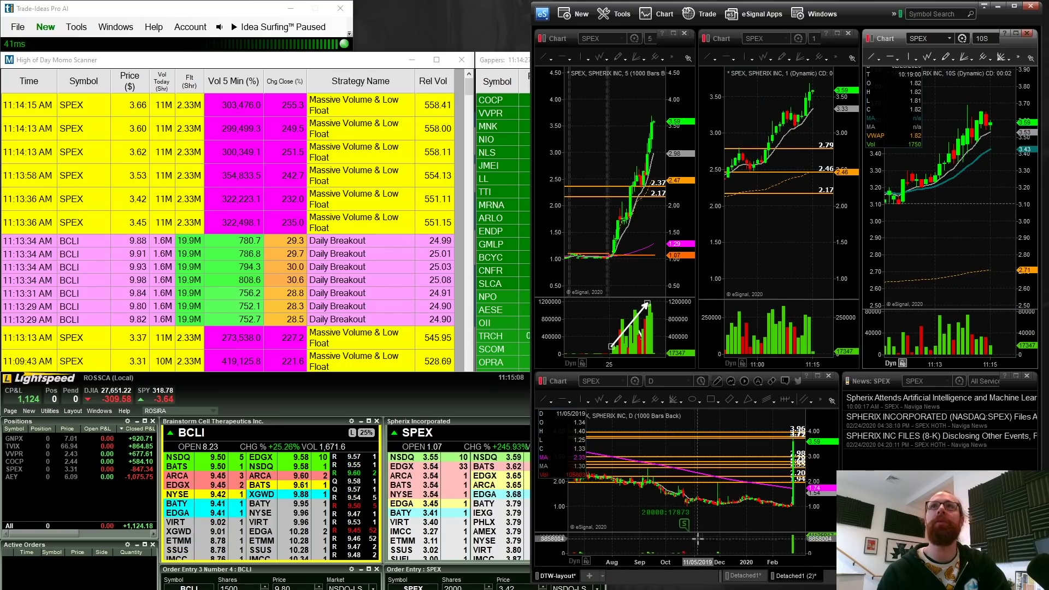
{"action": "left_click_drag", "start_coordinate": [722, 560], "coordinate": [693, 559]}
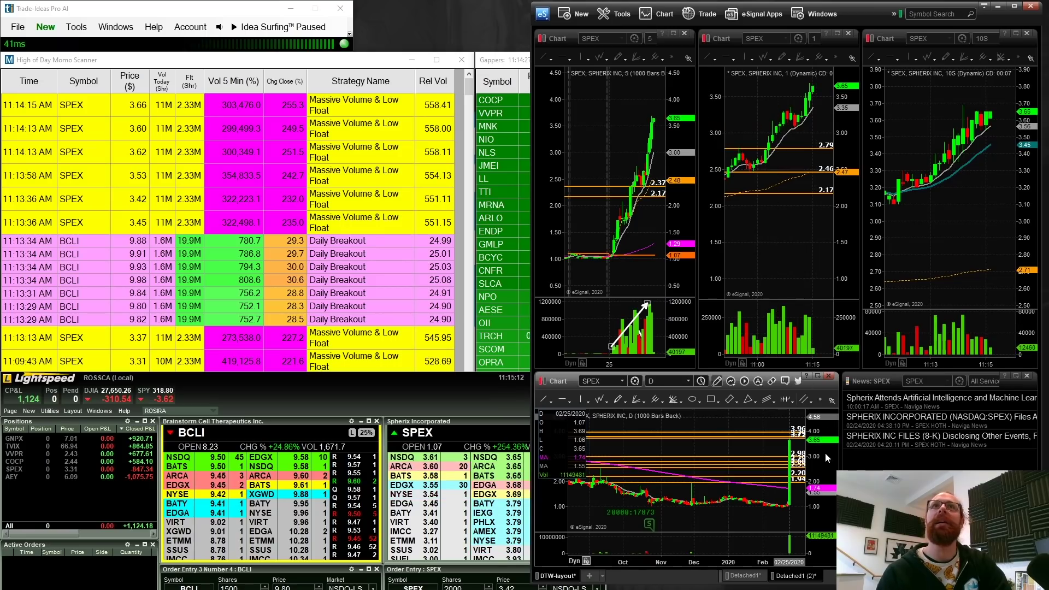
{"action": "left_click_drag", "start_coordinate": [826, 454], "coordinate": [826, 430]}
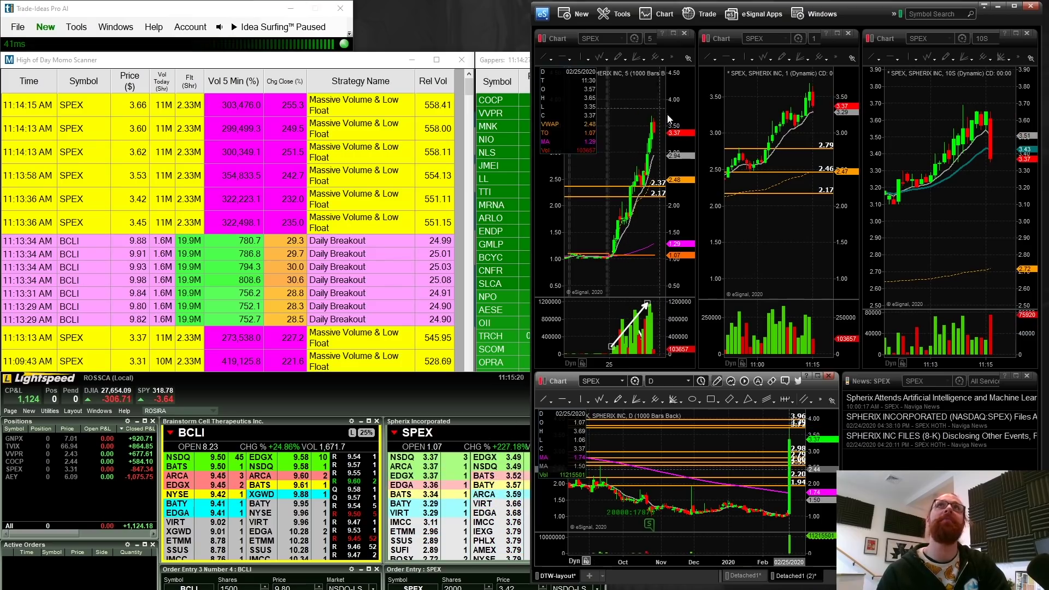
- Draw two white arrows on the five-minute SPEX price chart, marking the first surge and the pullback after it
{"action": "left_click", "coordinate": [629, 314]}
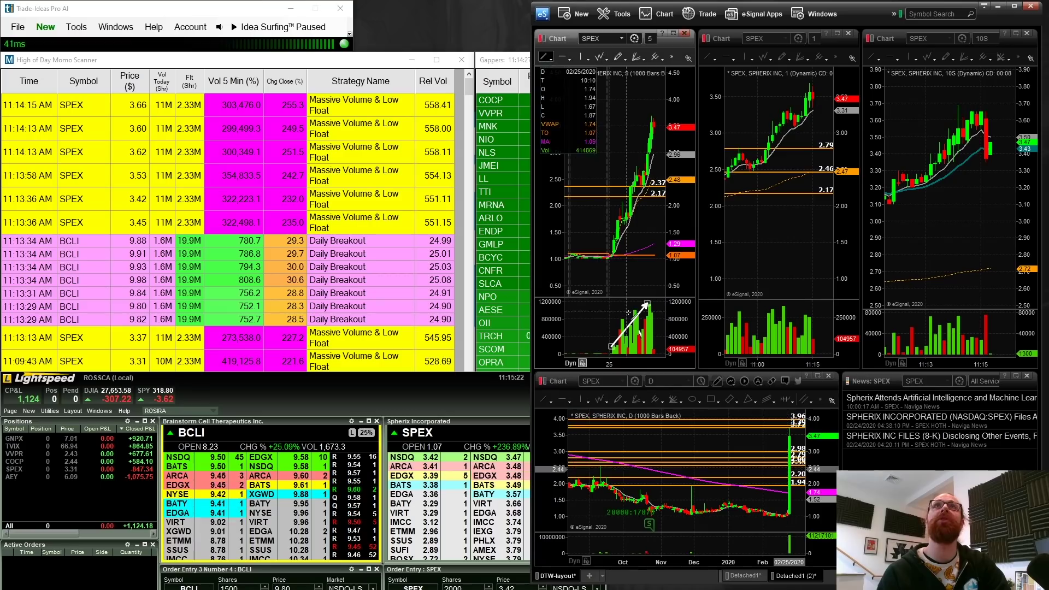
{"action": "mouse_move", "coordinate": [603, 228]}
{"action": "left_mouse_down"}
{"action": "mouse_move", "coordinate": [617, 210]}
{"action": "mouse_move", "coordinate": [637, 218]}
{"action": "mouse_move", "coordinate": [632, 206]}
{"action": "left_mouse_up"}
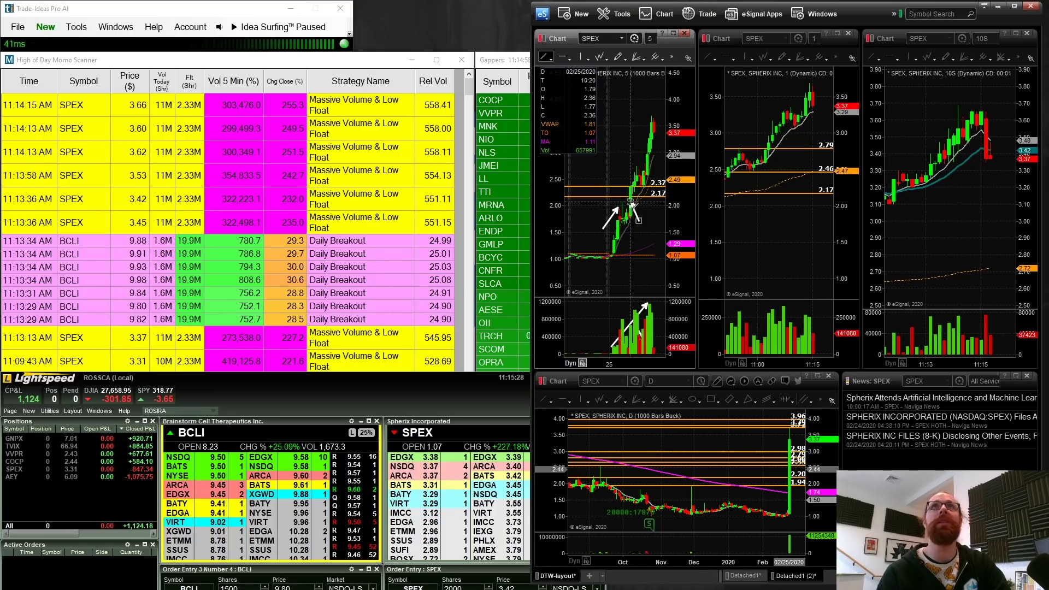
{"action": "left_click", "coordinate": [631, 202]}
- Move the pullback arrow on the five-minute chart to the candle near 10:55 and compress the one-minute chart's time scale
{"action": "left_click_drag", "start_coordinate": [635, 208], "coordinate": [660, 298]}
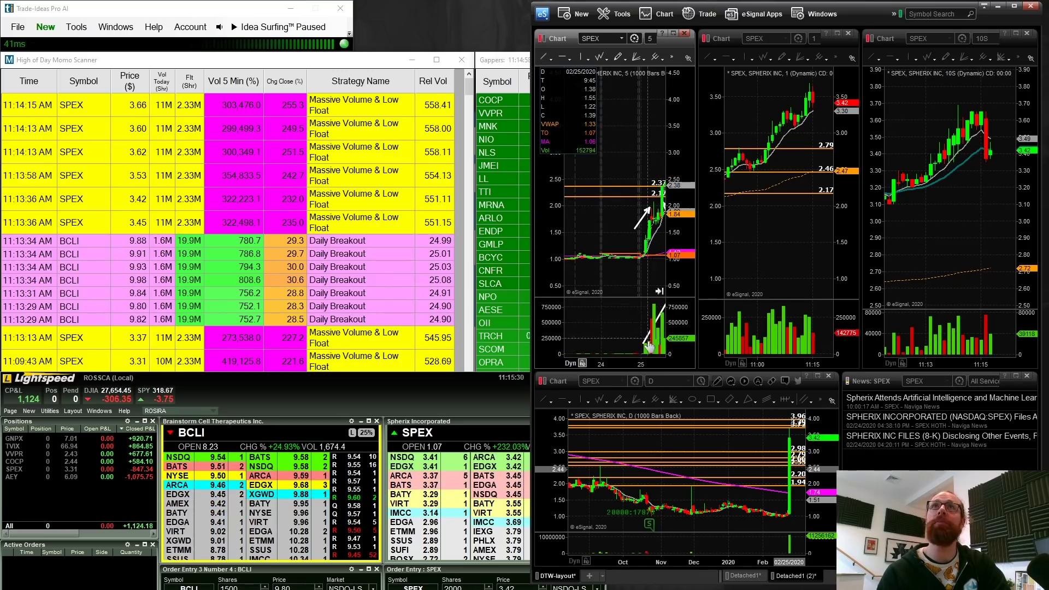
{"action": "left_click_drag", "start_coordinate": [650, 364], "coordinate": [602, 363]}
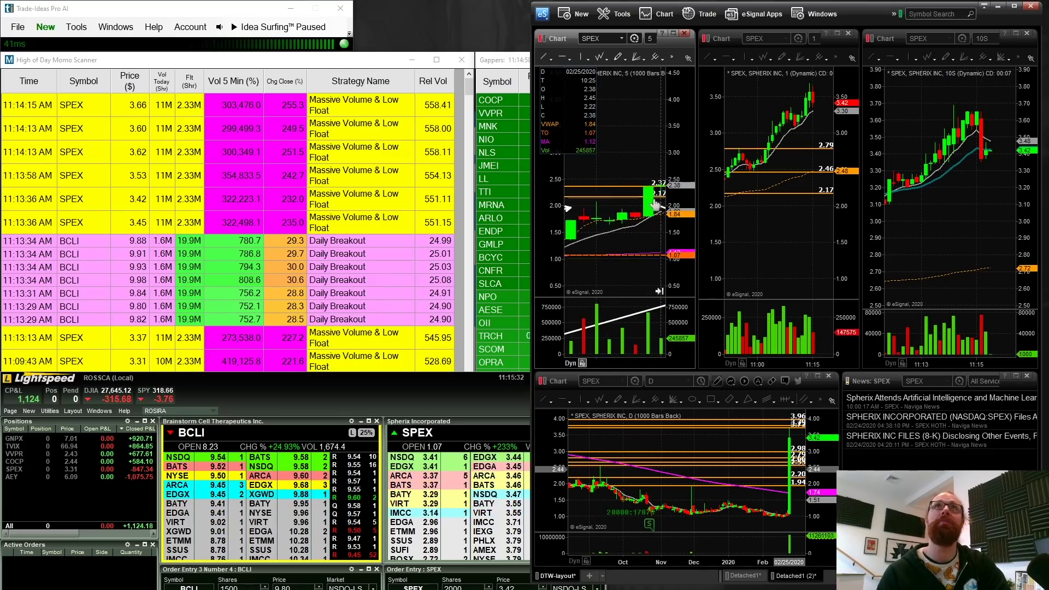
{"action": "left_click_drag", "start_coordinate": [656, 203], "coordinate": [612, 213]}
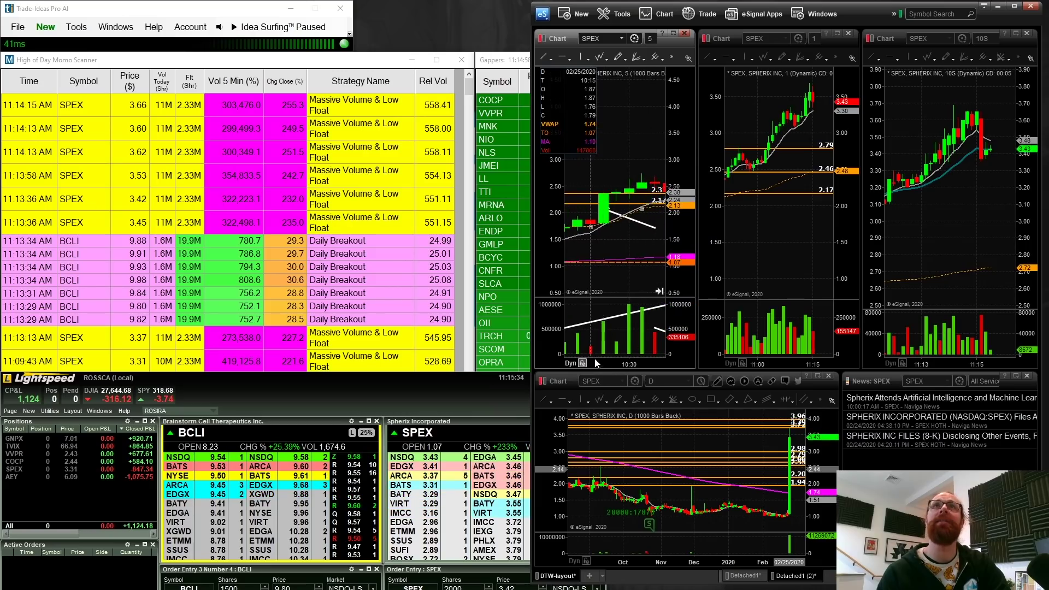
{"action": "left_click_drag", "start_coordinate": [596, 363], "coordinate": [634, 362]}
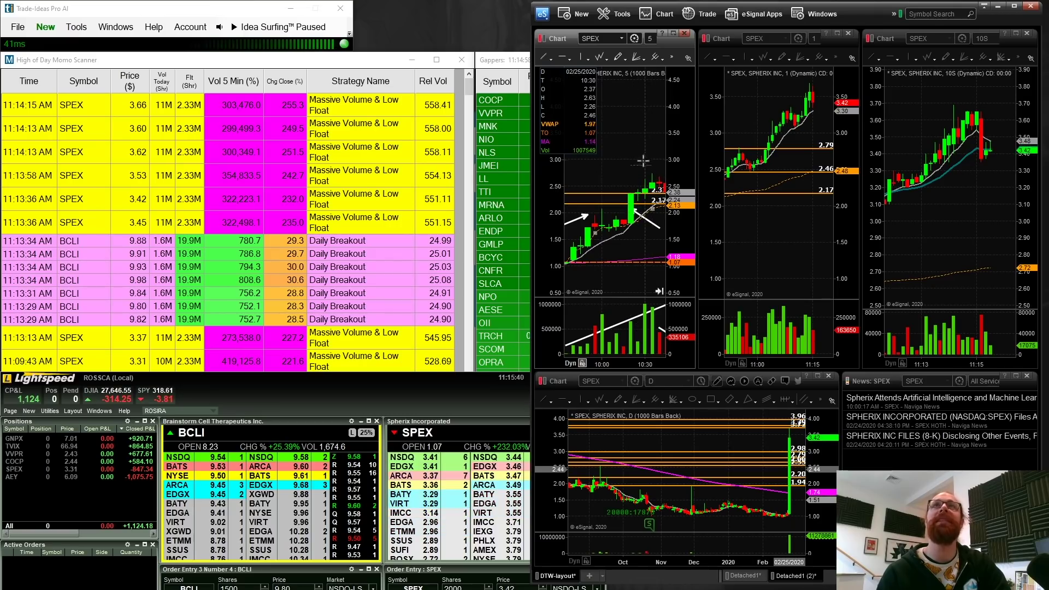
{"action": "left_click_drag", "start_coordinate": [653, 176], "coordinate": [603, 166]}
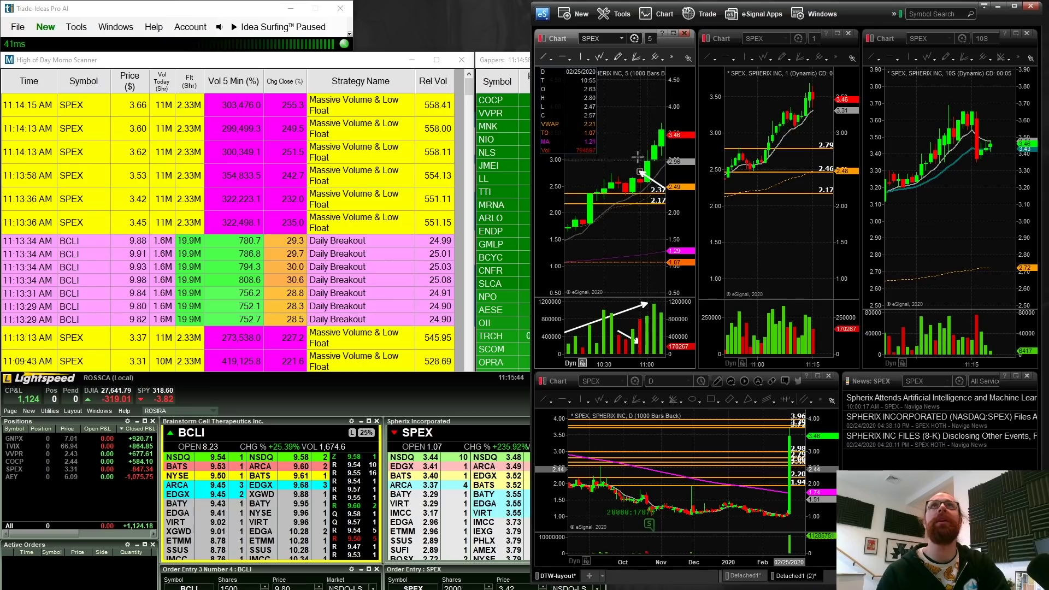
{"action": "left_click_drag", "start_coordinate": [641, 172], "coordinate": [656, 191]}
{"action": "left_click_drag", "start_coordinate": [765, 363], "coordinate": [801, 360]}
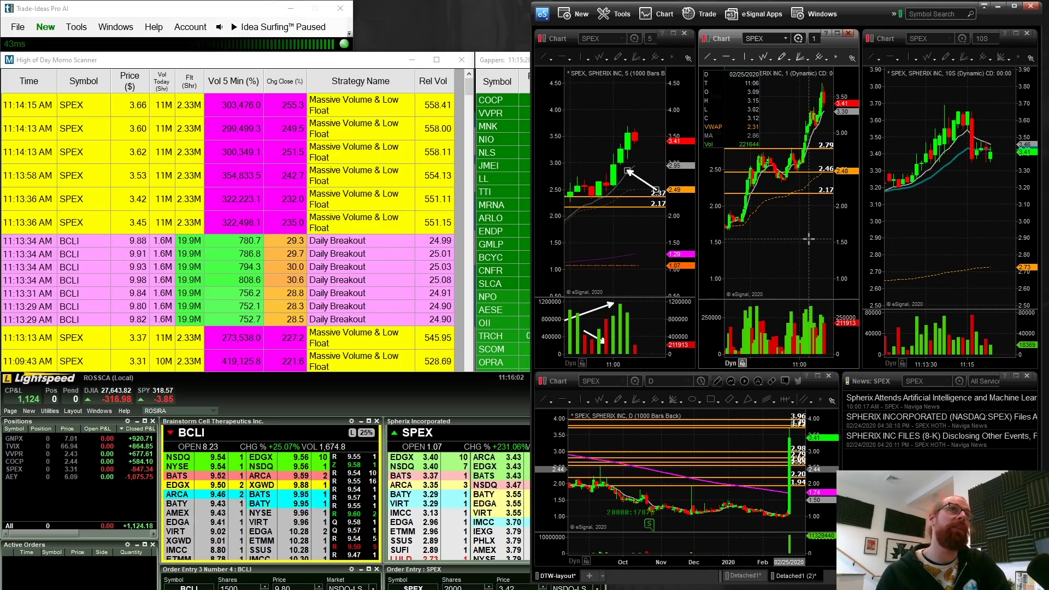
- Load AEY in the linked charts, widen the one-minute chart and move it back to the morning's price action
{"action": "type", "text": "AEY"}
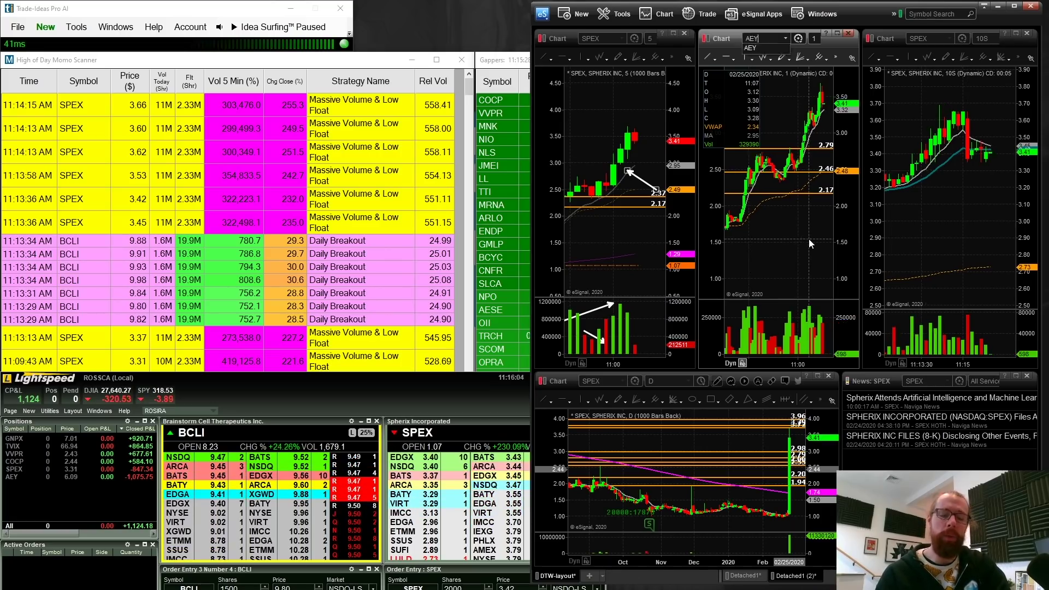
{"action": "key", "text": "Return"}
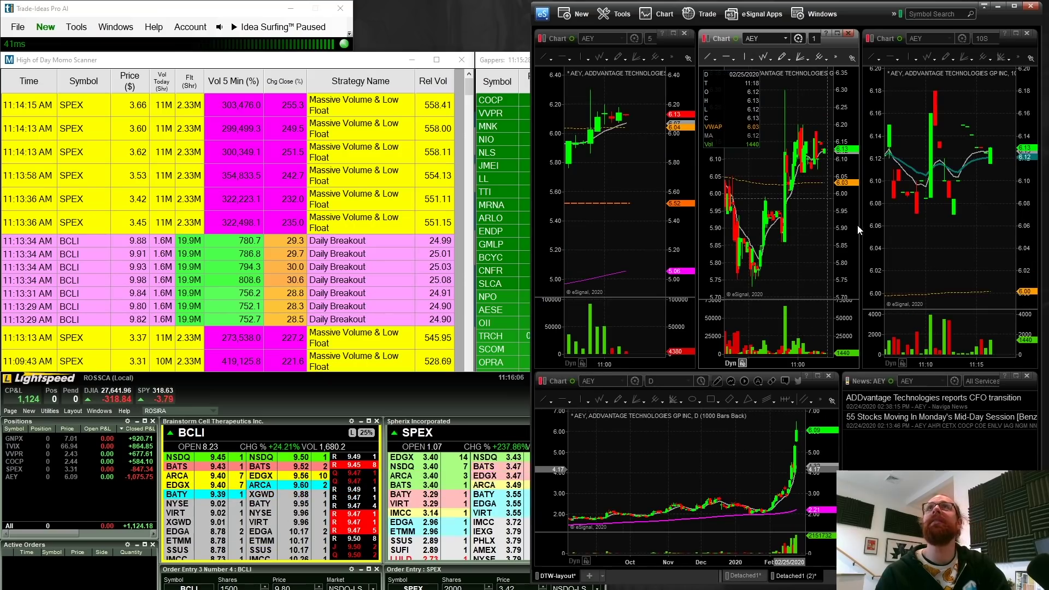
{"action": "left_click_drag", "start_coordinate": [860, 226], "coordinate": [979, 277]}
{"action": "left_click_drag", "start_coordinate": [807, 279], "coordinate": [944, 285]}
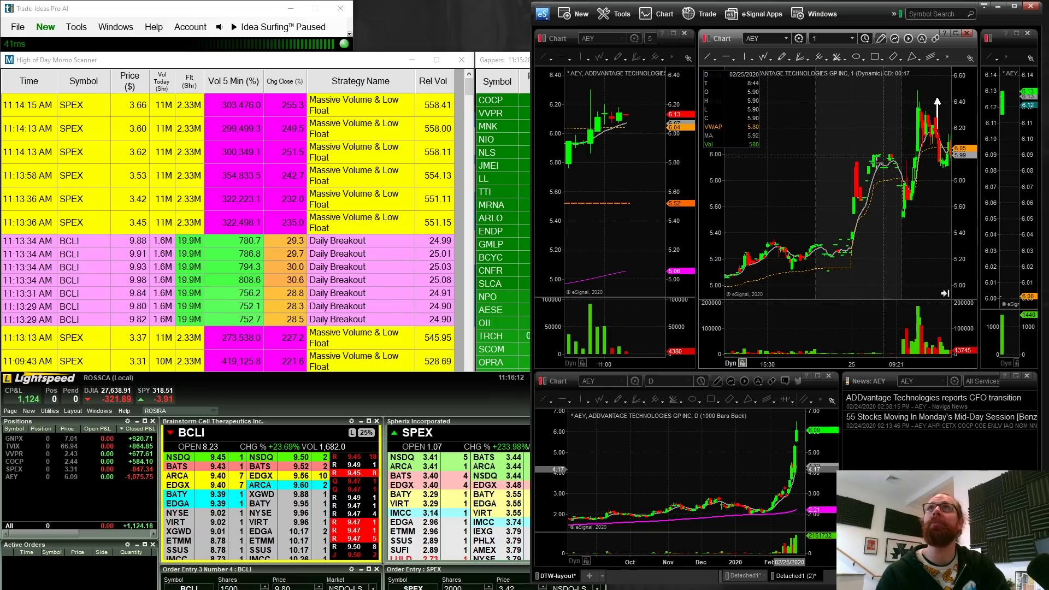
- Draw horizontal price levels at 6.00, just above 6.00 and at 6.36 on AEY's one-minute chart
{"action": "left_click", "coordinate": [727, 56]}
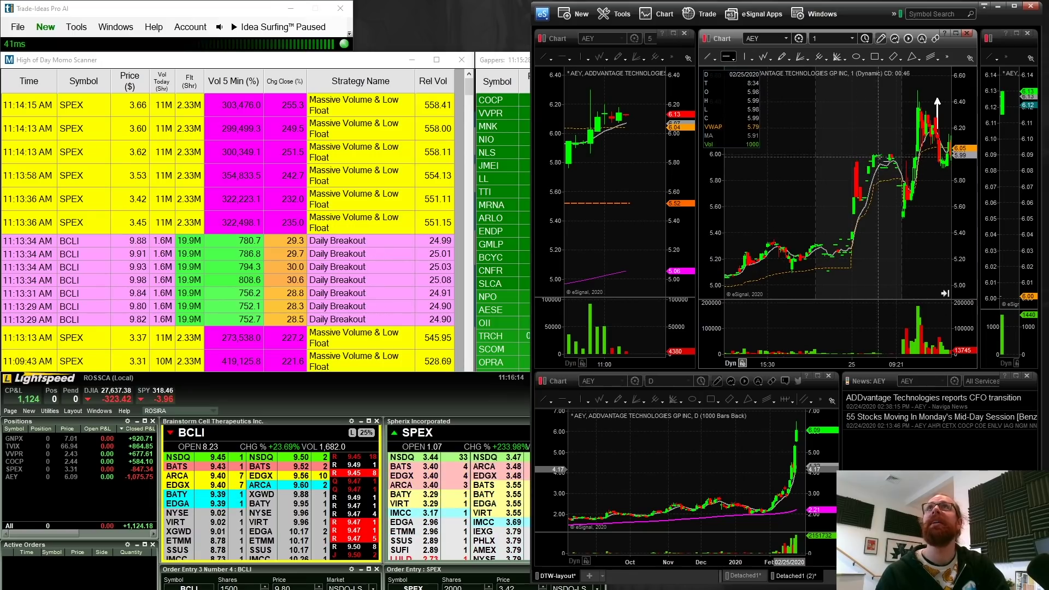
{"action": "left_click", "coordinate": [887, 154]}
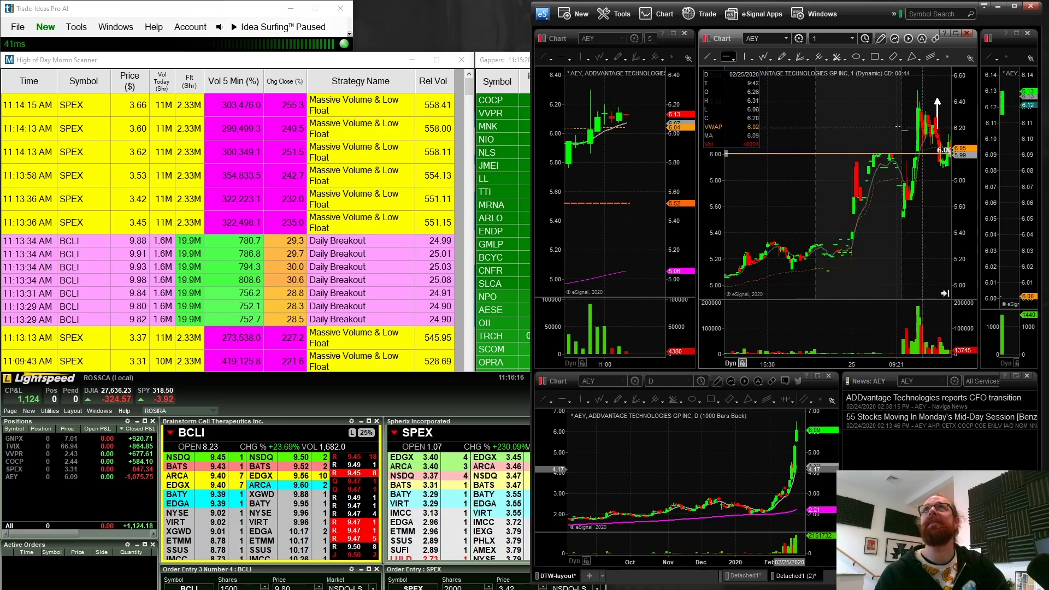
{"action": "left_click_drag", "start_coordinate": [905, 365], "coordinate": [783, 365]}
{"action": "left_click", "coordinate": [711, 55]}
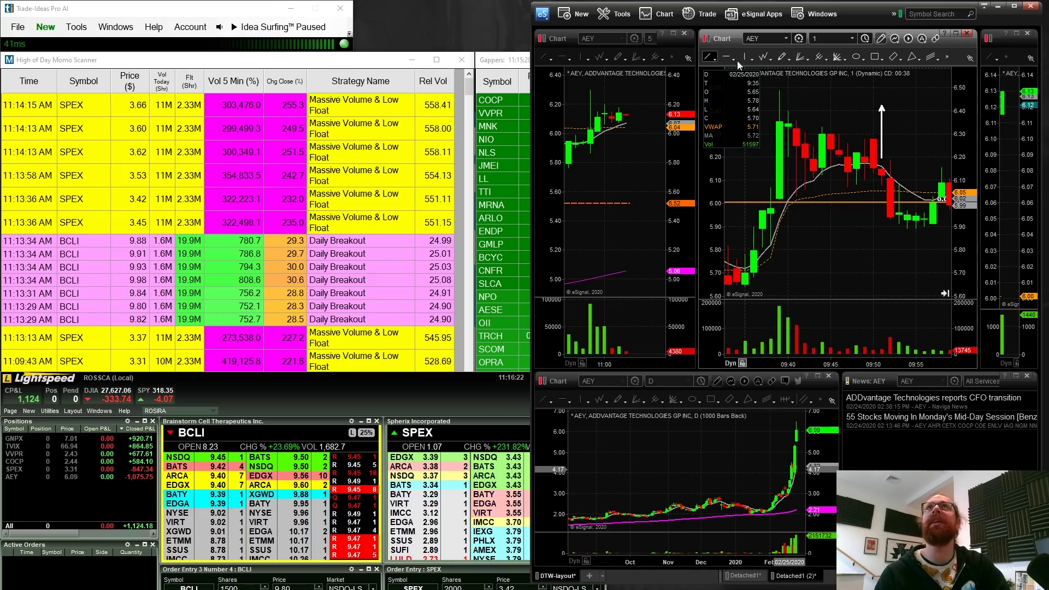
{"action": "left_click", "coordinate": [779, 123]}
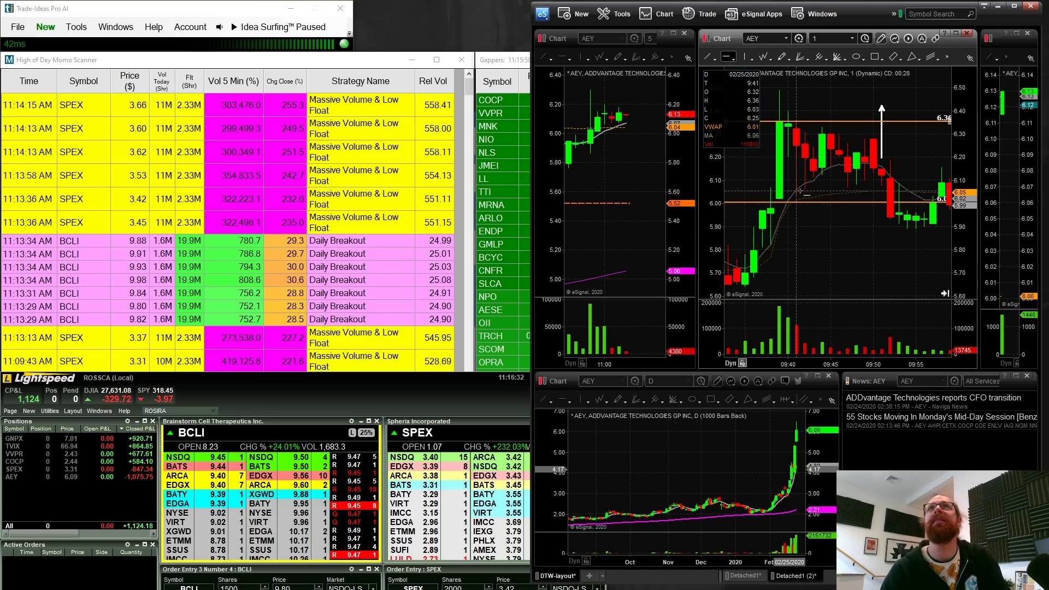
- Draw a white arrow to the AEY pullback near 9:51 and rescale the one-minute chart's time and price axes
{"action": "right_click", "coordinate": [825, 173]}
{"action": "left_click", "coordinate": [714, 58]}
{"action": "left_click", "coordinate": [721, 84]}
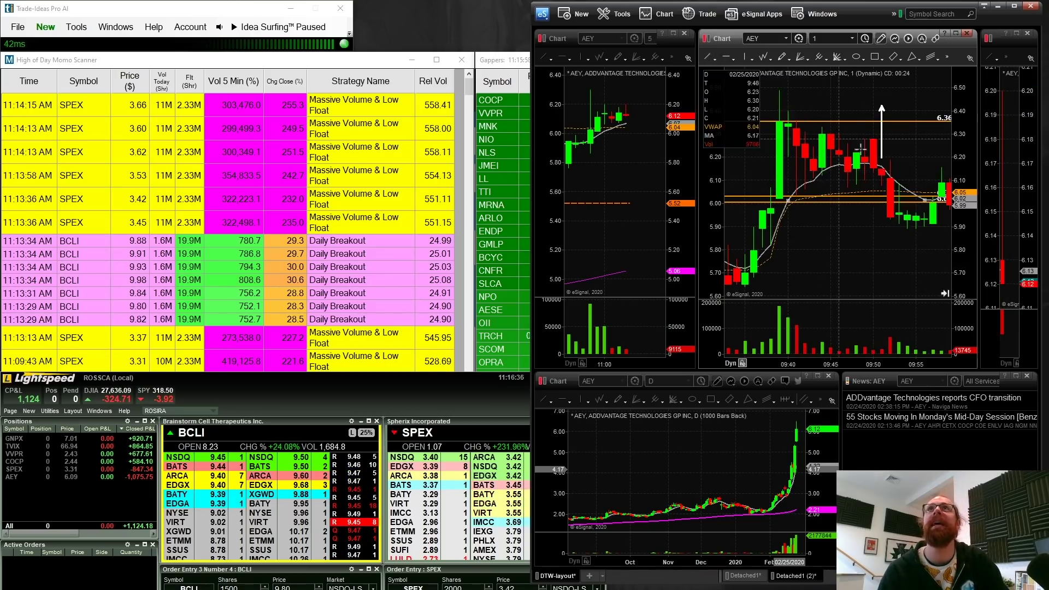
{"action": "left_click_drag", "start_coordinate": [924, 164], "coordinate": [837, 203]}
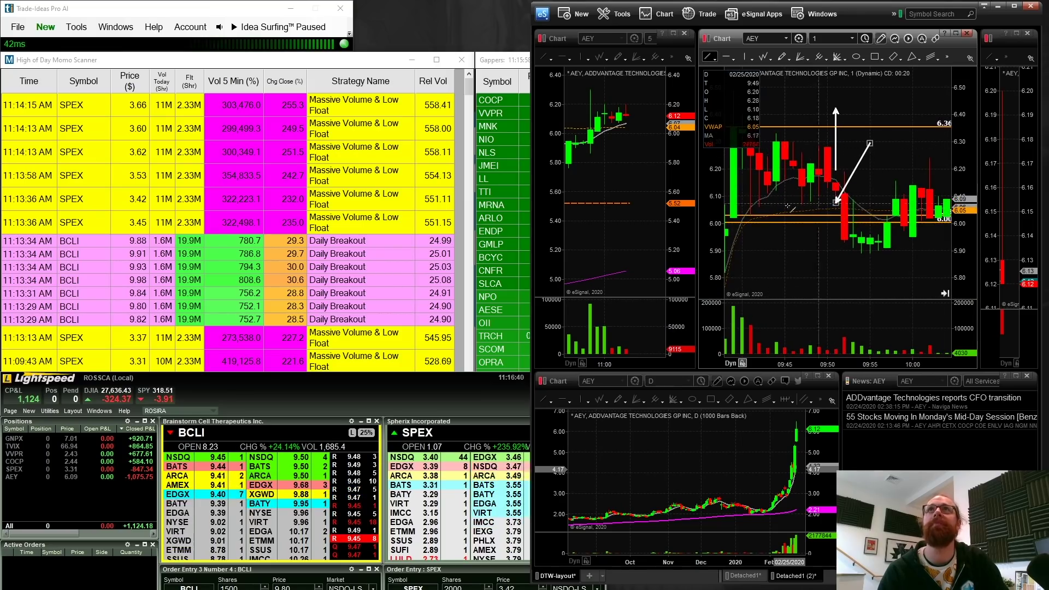
{"action": "left_click_drag", "start_coordinate": [764, 364], "coordinate": [790, 364]}
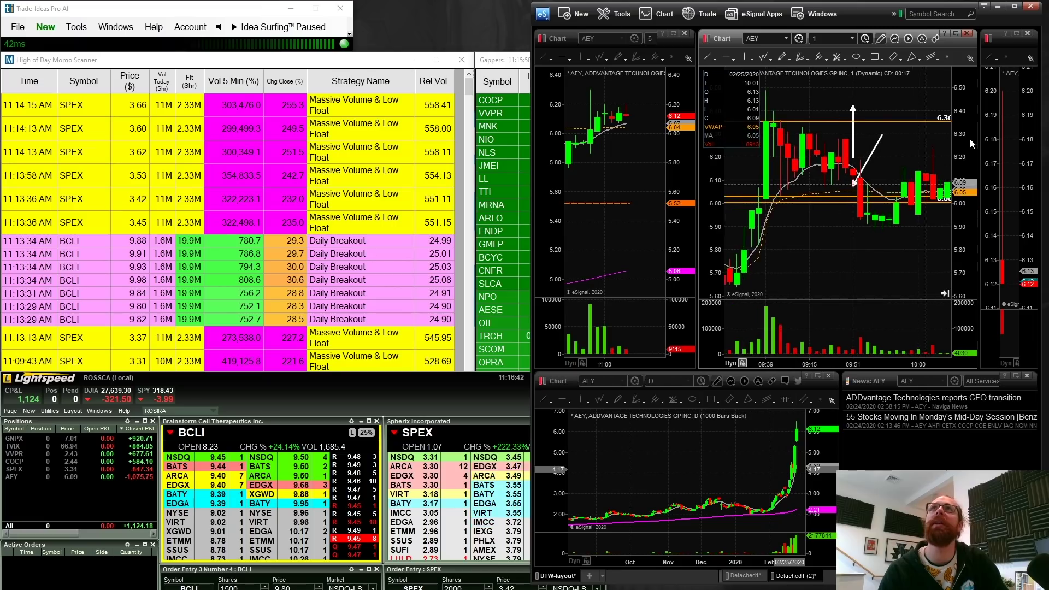
{"action": "left_click_drag", "start_coordinate": [969, 141], "coordinate": [967, 163]}
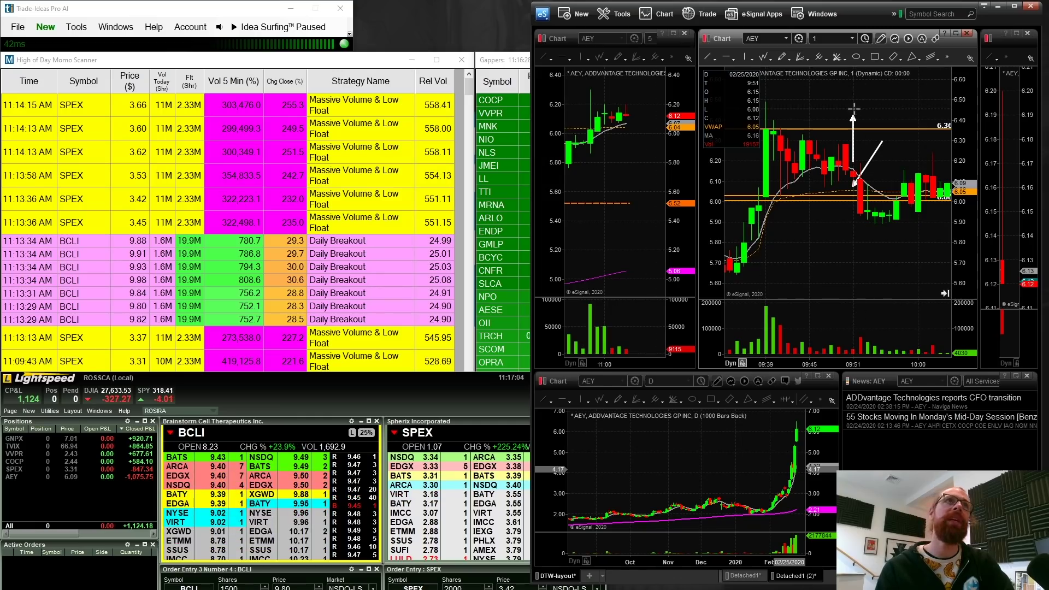
- Load GNPX in the linked charts and draw two white arrows on the one-minute chart, marking the opening surge and its high
{"action": "type", "text": "PX"}
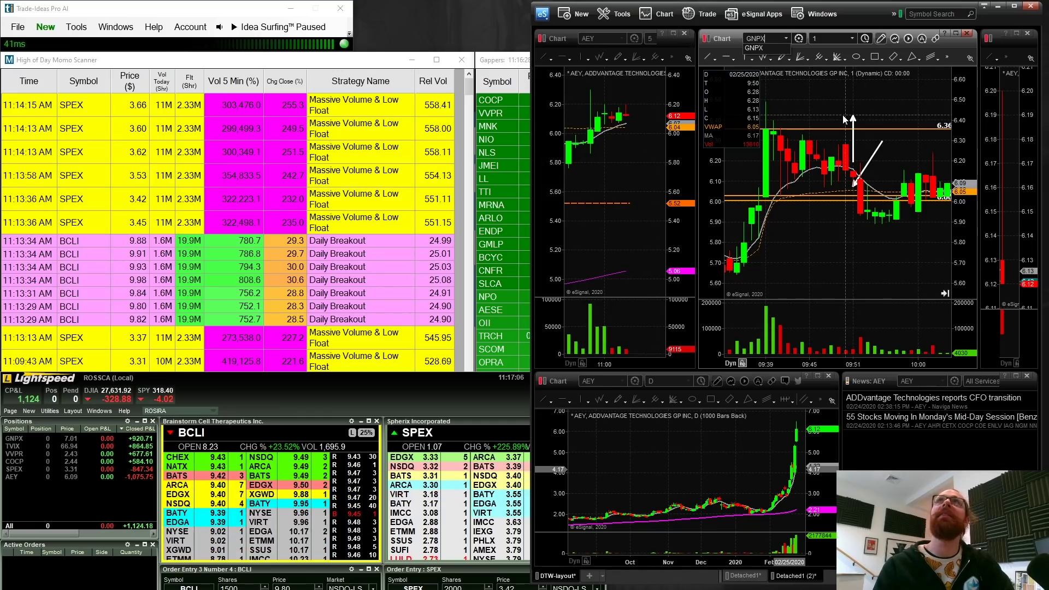
{"action": "key", "text": "Return"}
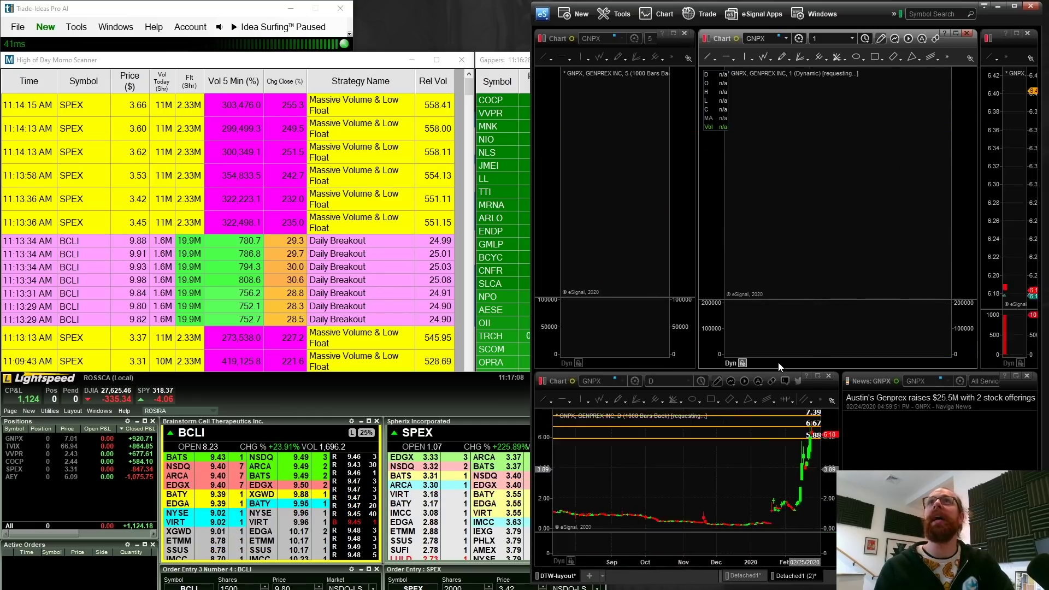
{"action": "left_click_drag", "start_coordinate": [871, 273], "coordinate": [935, 246]}
{"action": "left_click", "coordinate": [709, 56]}
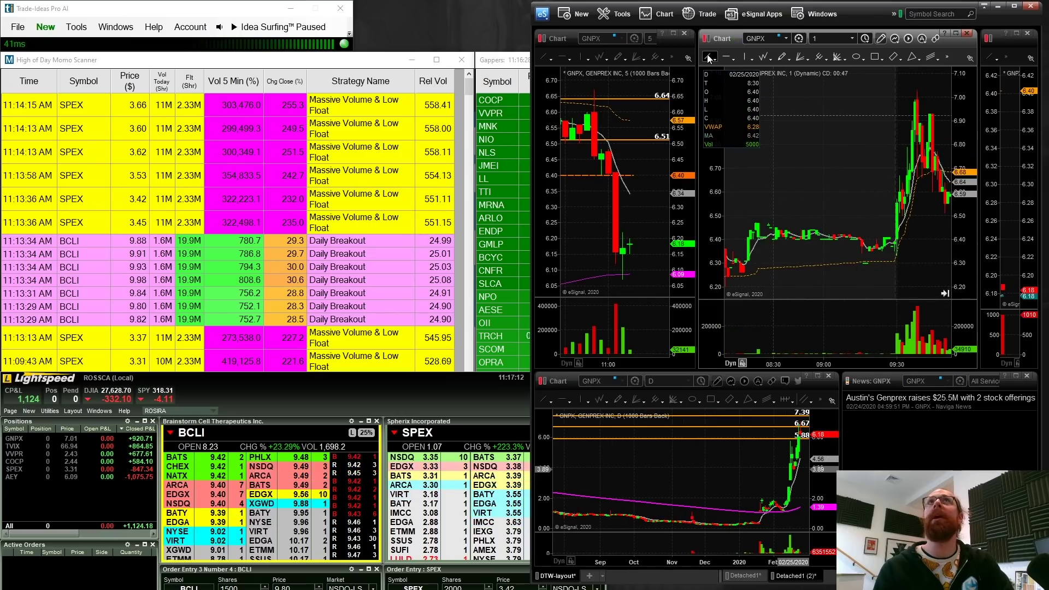
{"action": "left_click_drag", "start_coordinate": [878, 154], "coordinate": [907, 178]}
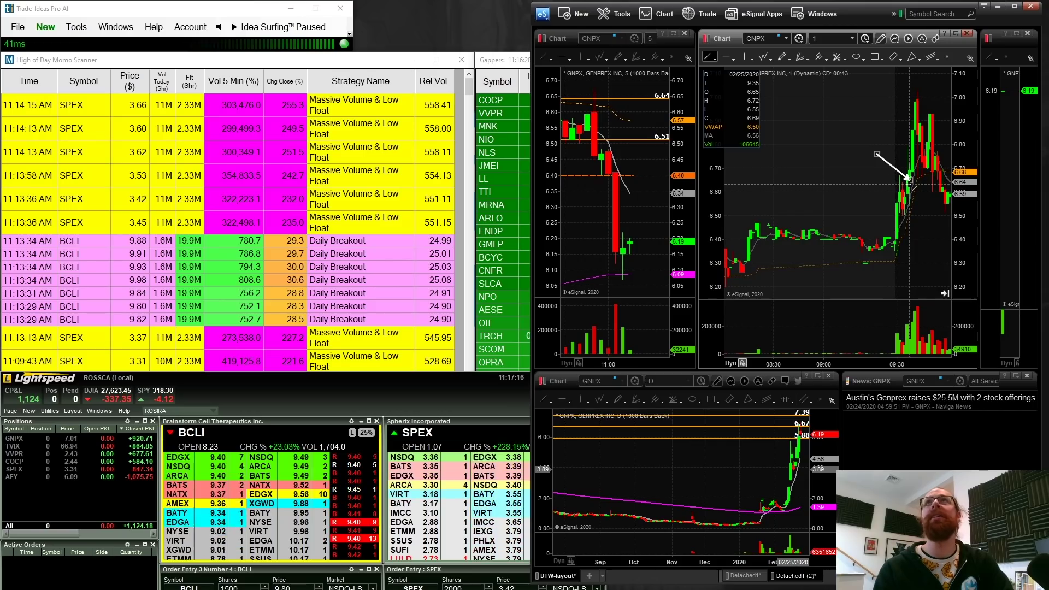
{"action": "left_click_drag", "start_coordinate": [889, 81], "coordinate": [914, 98]}
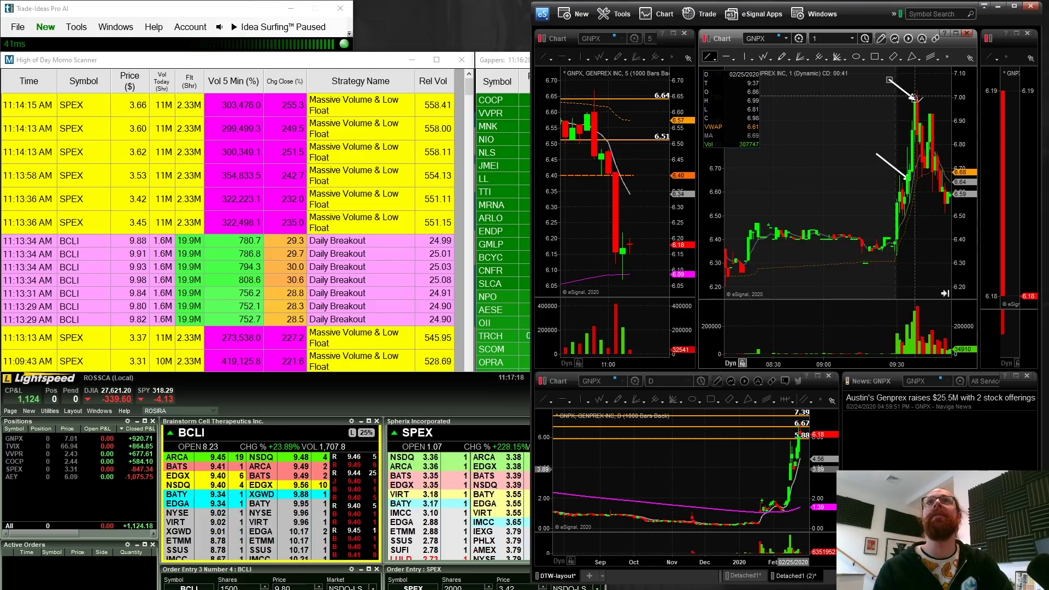
{"action": "key", "text": "Escape"}
- Expand the time scale of GNPX's daily chart to examine its most recent candles near the resistance lines
{"action": "left_click_drag", "start_coordinate": [783, 559], "coordinate": [677, 551]}
{"action": "scroll", "coordinate": [678, 550], "scroll_direction": "up", "scroll_amount": 2}
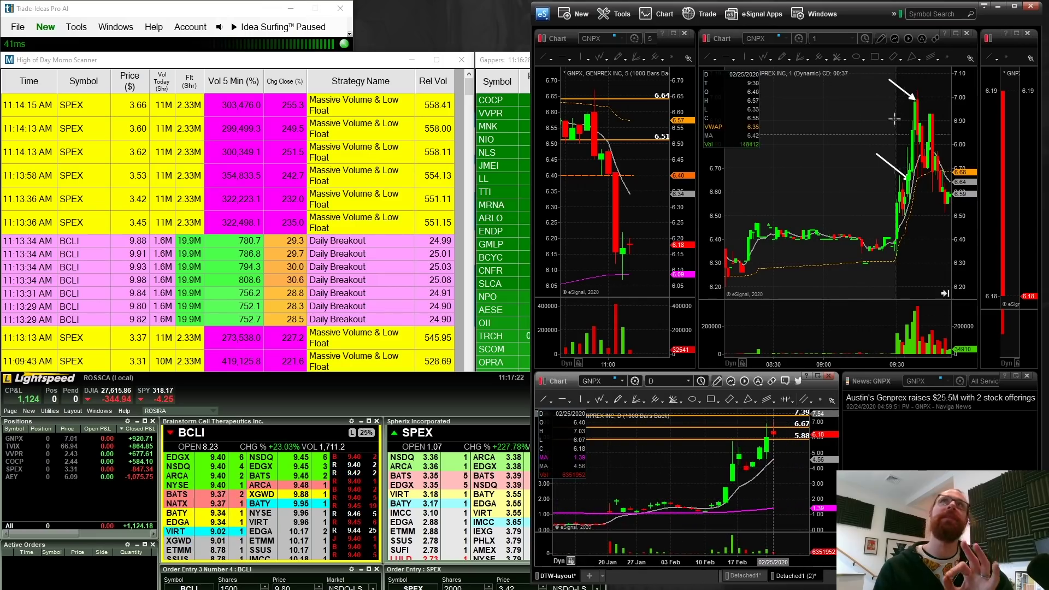
{"action": "left_click", "coordinate": [825, 137]}
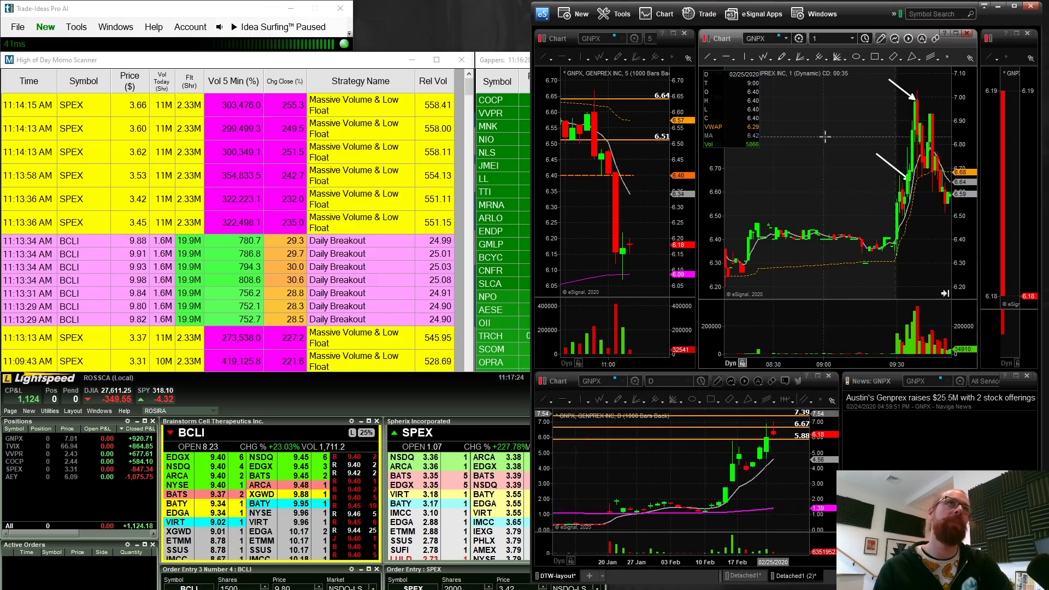
{"action": "right_click", "coordinate": [826, 136]}
{"action": "key", "text": "Escape"}
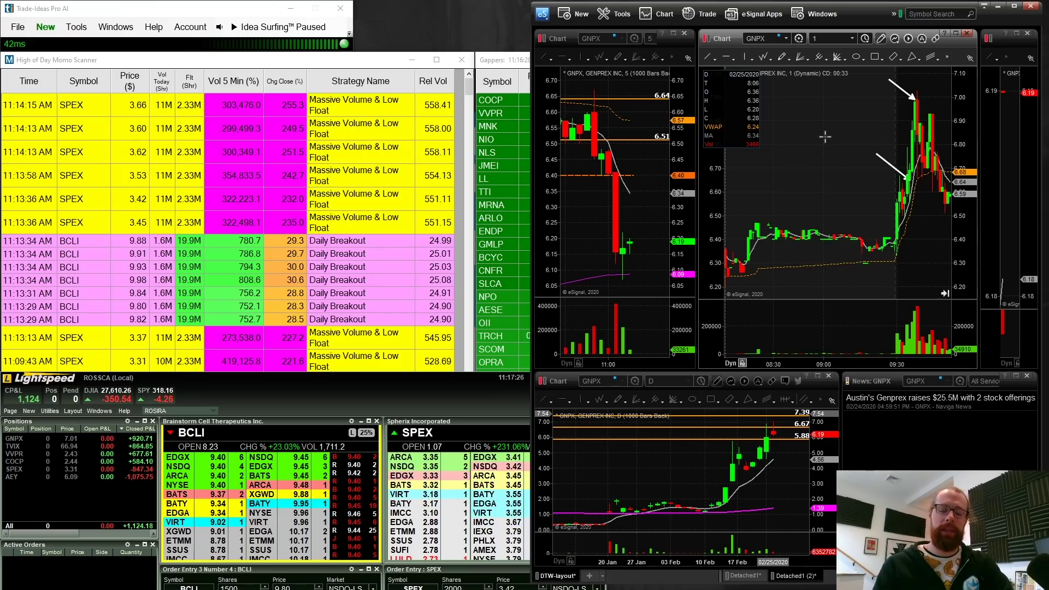
- Load VVPR in the linked charts and draw a white arrow to the pullback after its one-minute surge
{"action": "type", "text": "vvpr"}
{"action": "key", "text": "Return"}
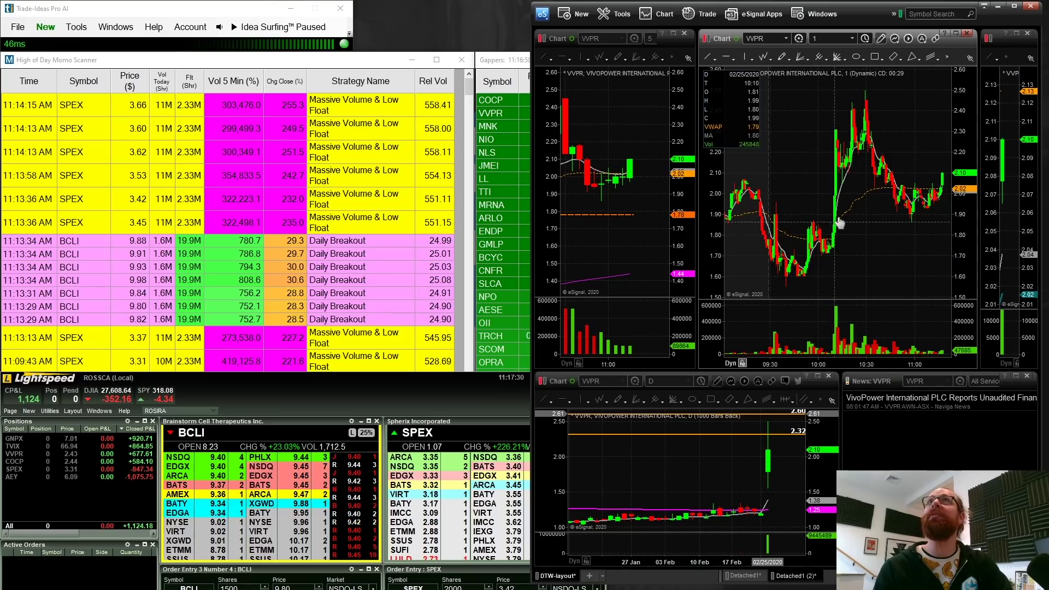
{"action": "left_click", "coordinate": [709, 58]}
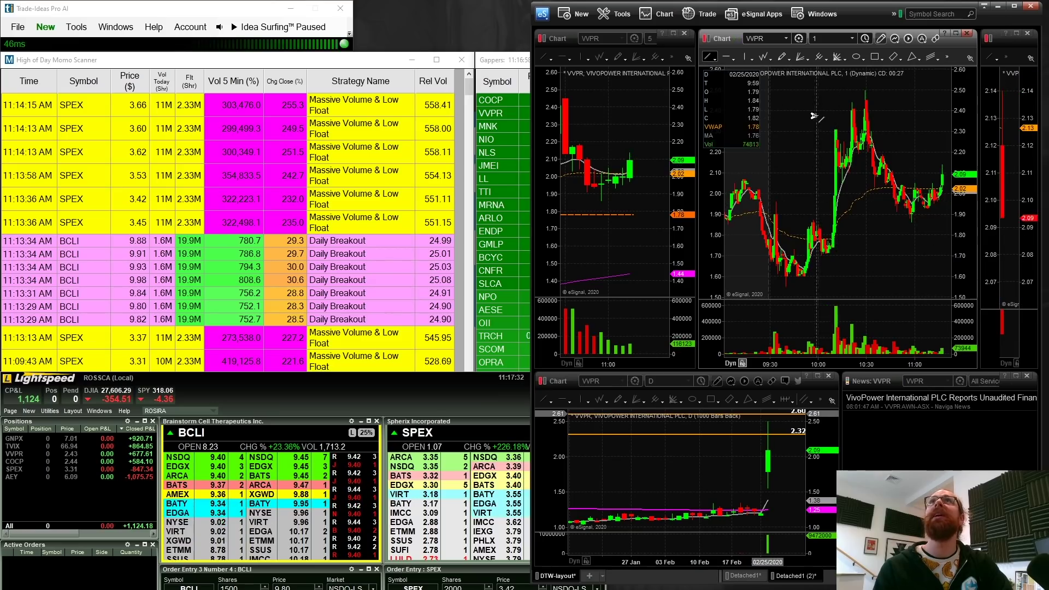
{"action": "left_click_drag", "start_coordinate": [816, 115], "coordinate": [849, 139]}
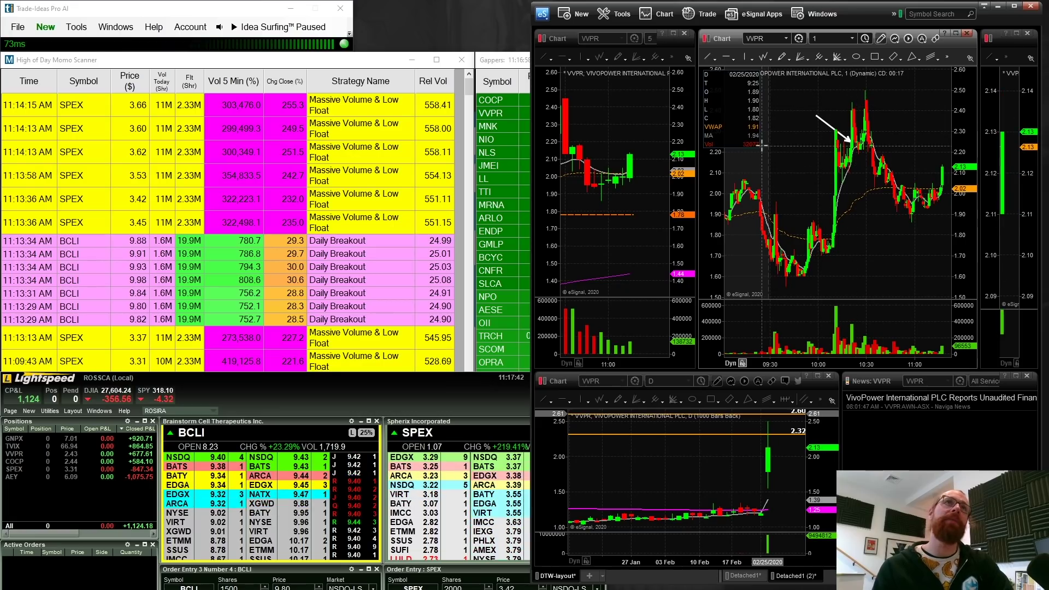
- Load COCP in the linked charts and check its data in the Gappers scanner
{"action": "type", "text": "COCP"}
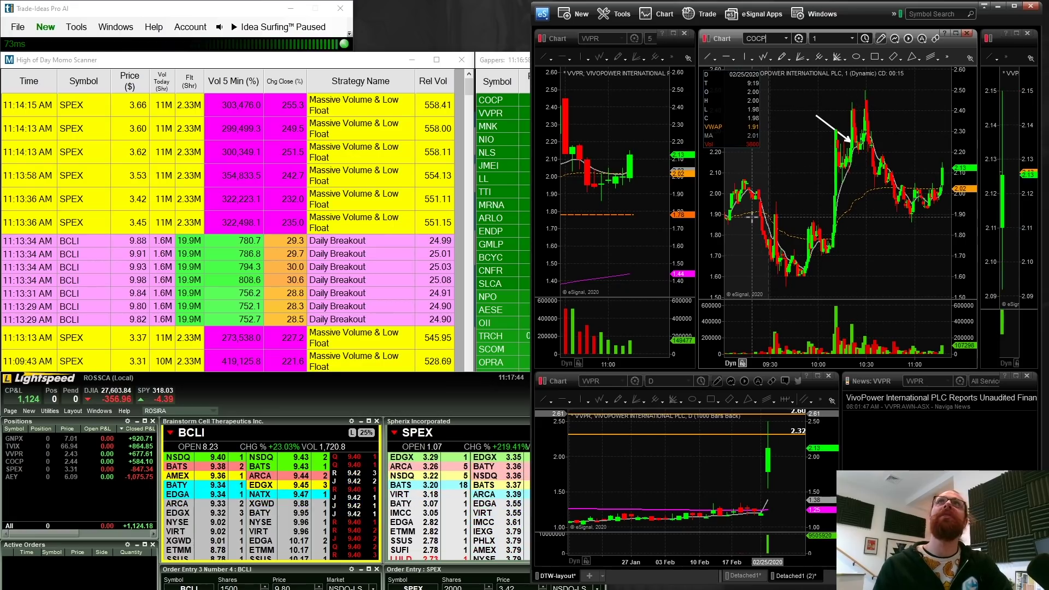
{"action": "key", "text": "Return"}
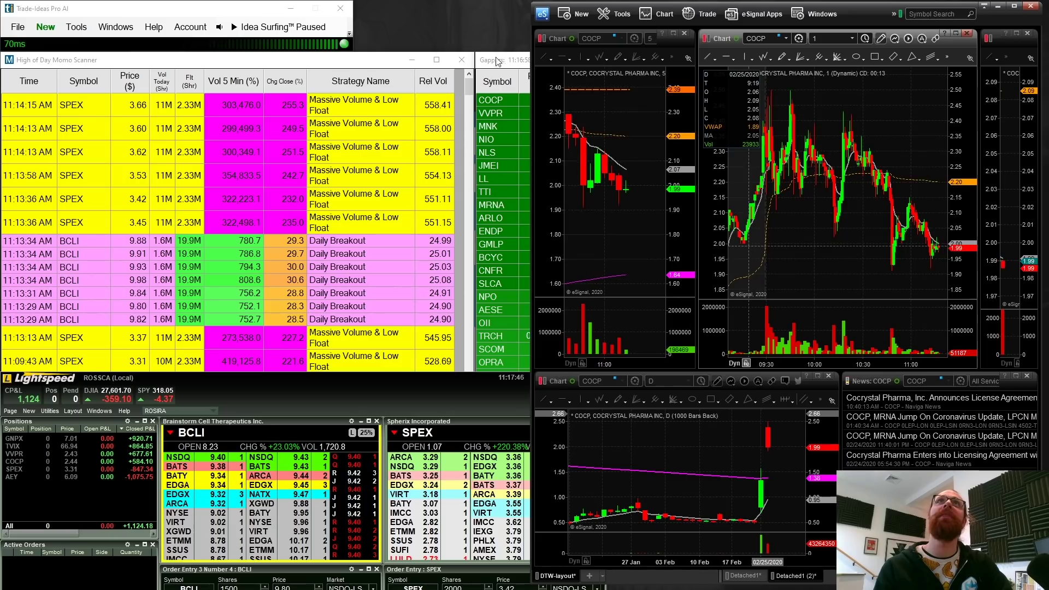
{"action": "left_click", "coordinate": [498, 127]}
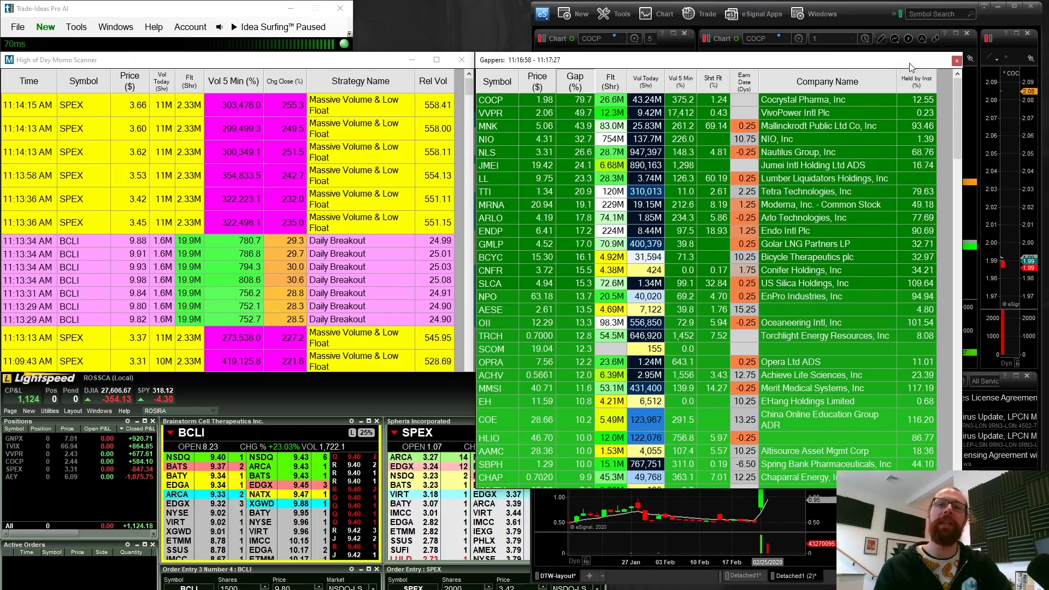
{"action": "left_click", "coordinate": [985, 129]}
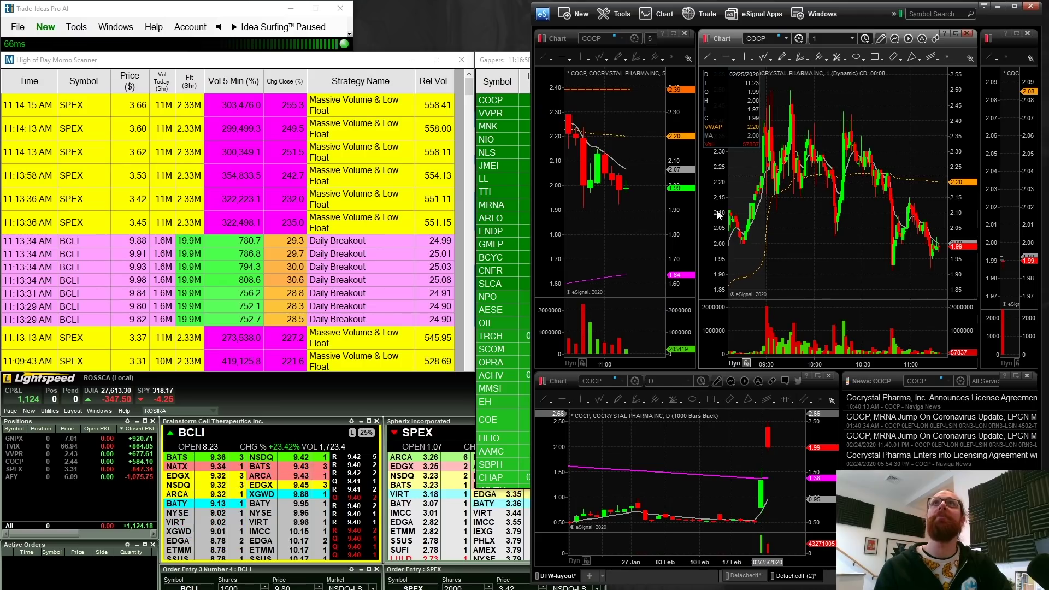
- Draw three white arrows on COCP's one-minute chart around the 9:30 open, marking the pre-open high, the opening dip and the following spike
{"action": "left_click_drag", "start_coordinate": [767, 365], "coordinate": [807, 364]}
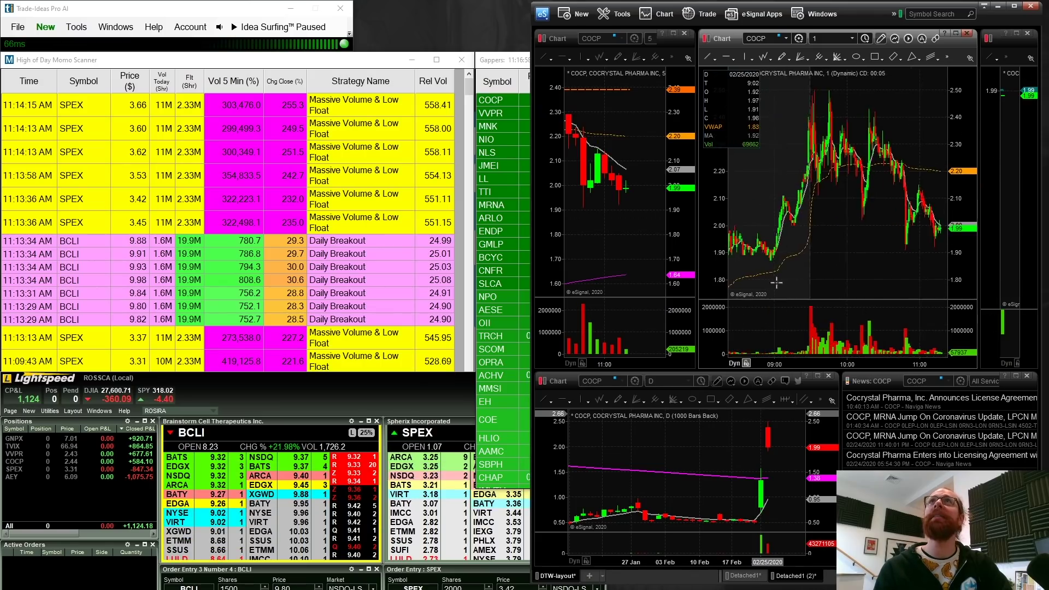
{"action": "left_click_drag", "start_coordinate": [776, 281], "coordinate": [902, 308]}
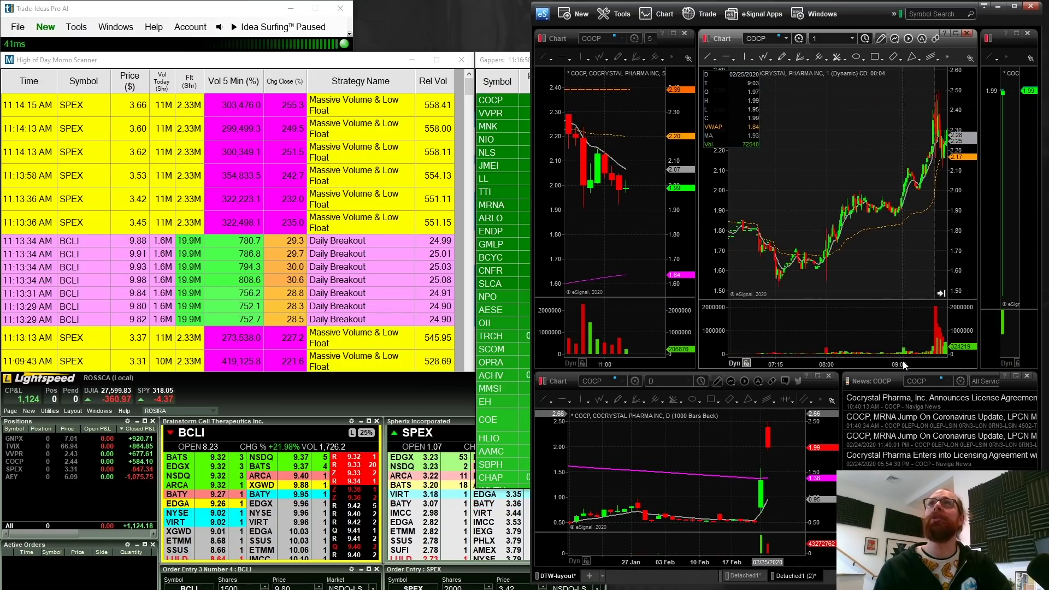
{"action": "left_click_drag", "start_coordinate": [903, 363], "coordinate": [651, 314]}
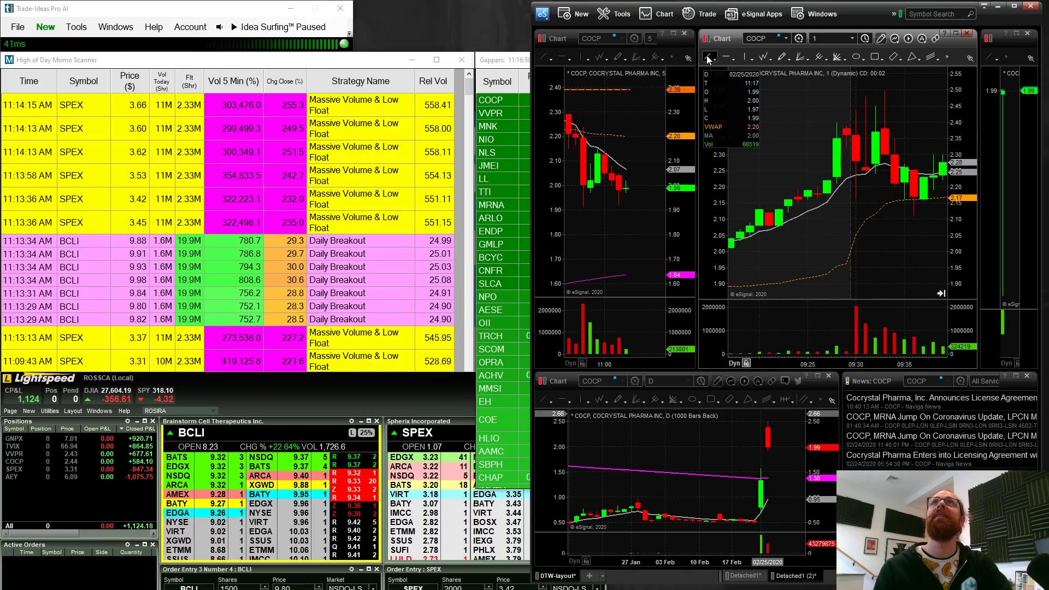
{"action": "left_click", "coordinate": [708, 57]}
{"action": "mouse_move", "coordinate": [808, 127]}
{"action": "left_mouse_down"}
{"action": "mouse_move", "coordinate": [865, 130]}
{"action": "mouse_move", "coordinate": [856, 125]}
{"action": "left_mouse_up"}
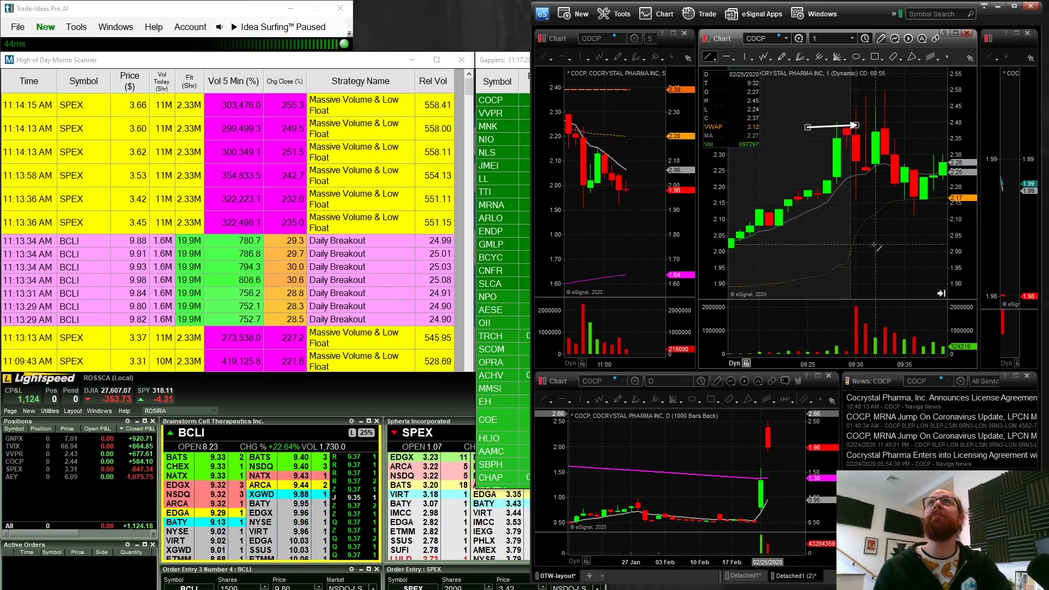
{"action": "left_click_drag", "start_coordinate": [876, 244], "coordinate": [856, 199]}
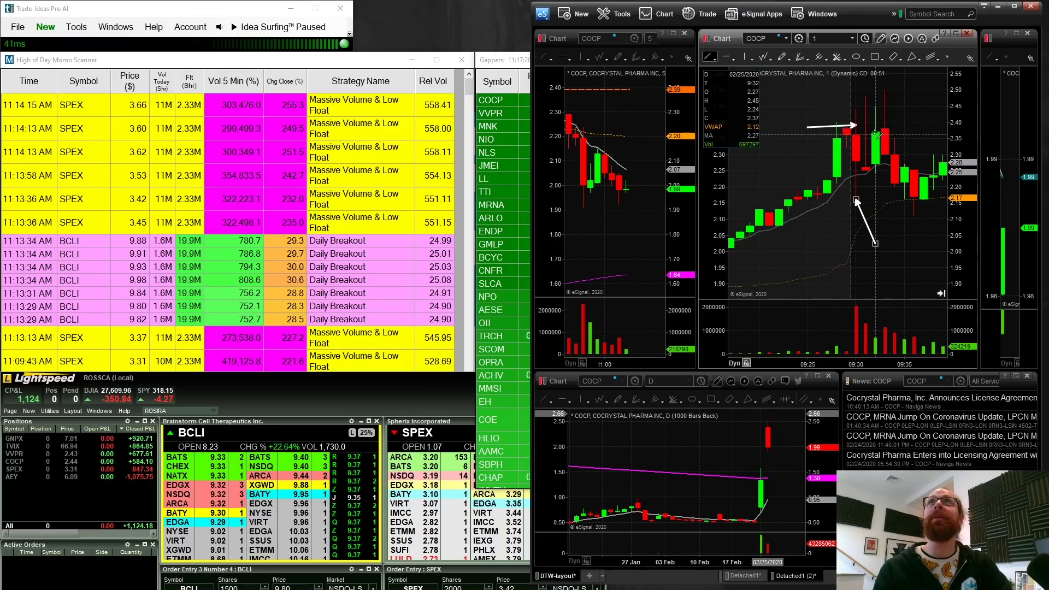
{"action": "left_click_drag", "start_coordinate": [836, 86], "coordinate": [864, 108]}
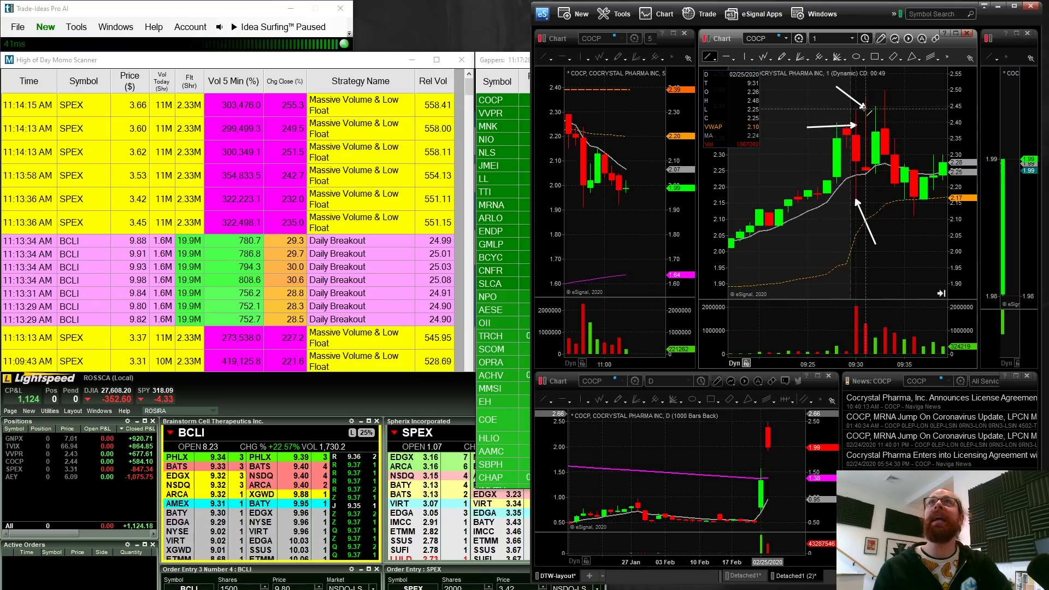
{"action": "key", "text": "Escape"}
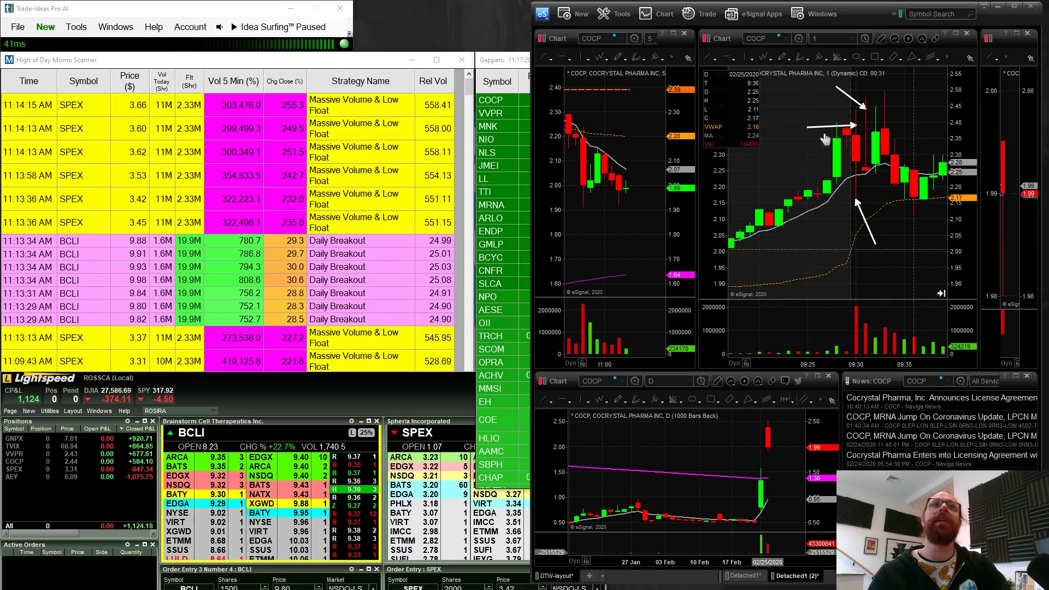
- Load TVIX in the linked charts and examine its one-minute uptrend across the whole morning
{"action": "right_click", "coordinate": [838, 179]}
{"action": "left_click", "coordinate": [807, 151]}
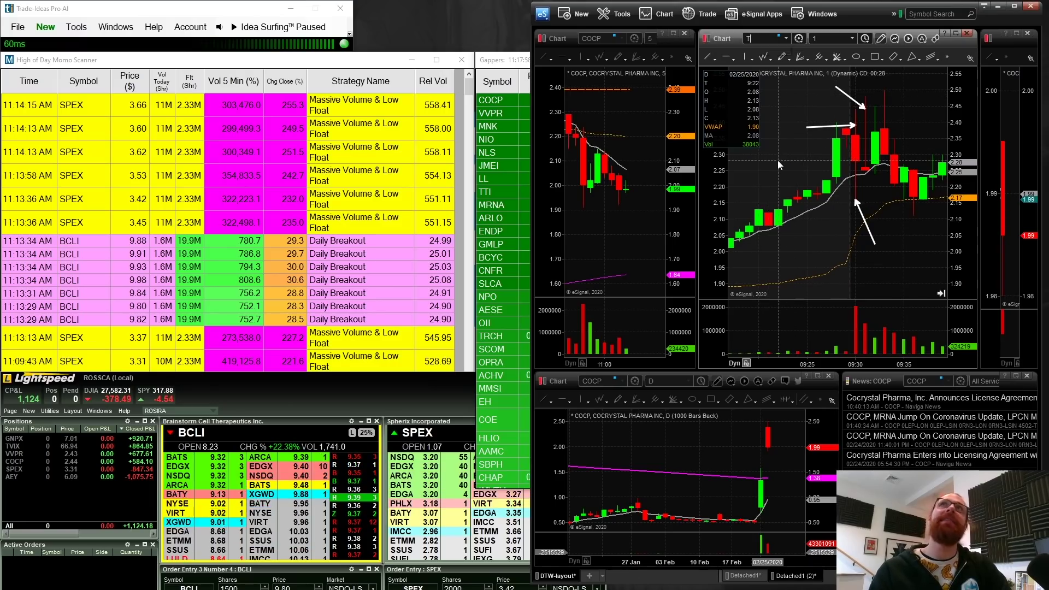
{"action": "type", "text": "SP"}
{"action": "key", "text": "BackSpace"}
{"action": "key", "text": "BackSpace"}
{"action": "type", "text": "TVIX"}
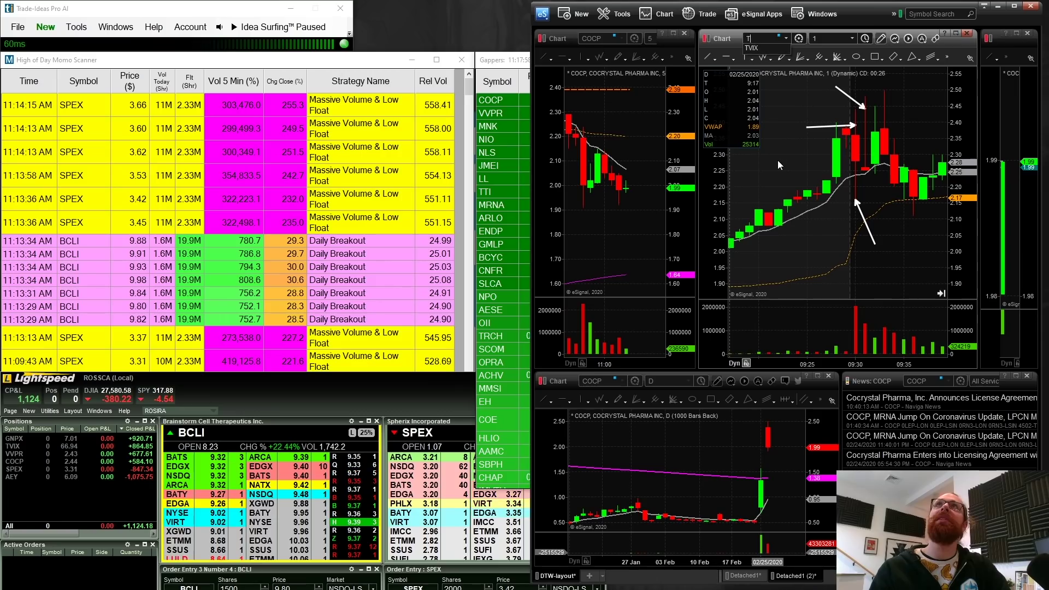
{"action": "key", "text": "Return"}
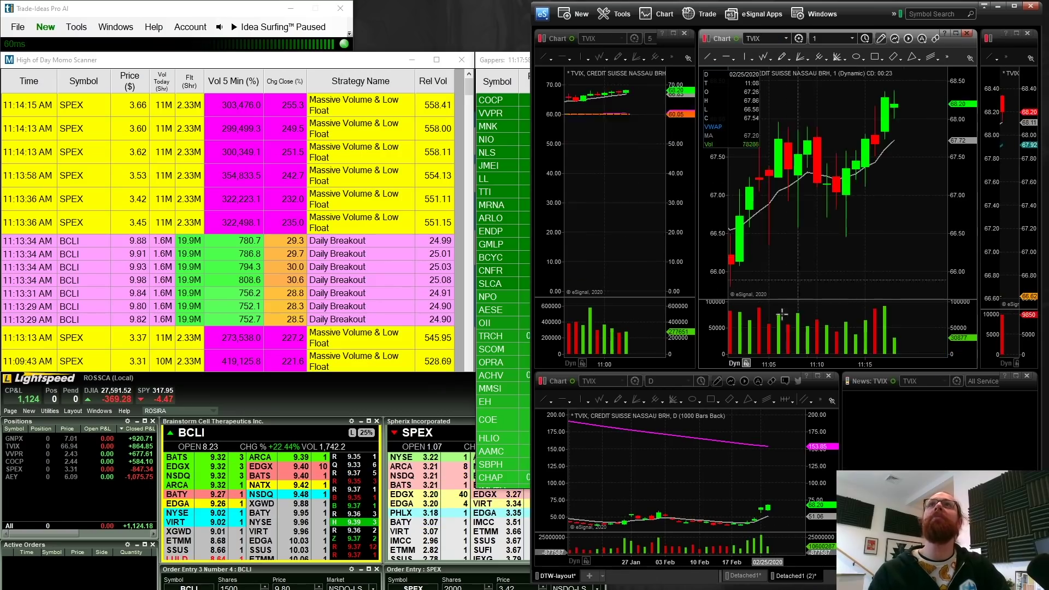
{"action": "left_click_drag", "start_coordinate": [846, 354], "coordinate": [905, 352]}
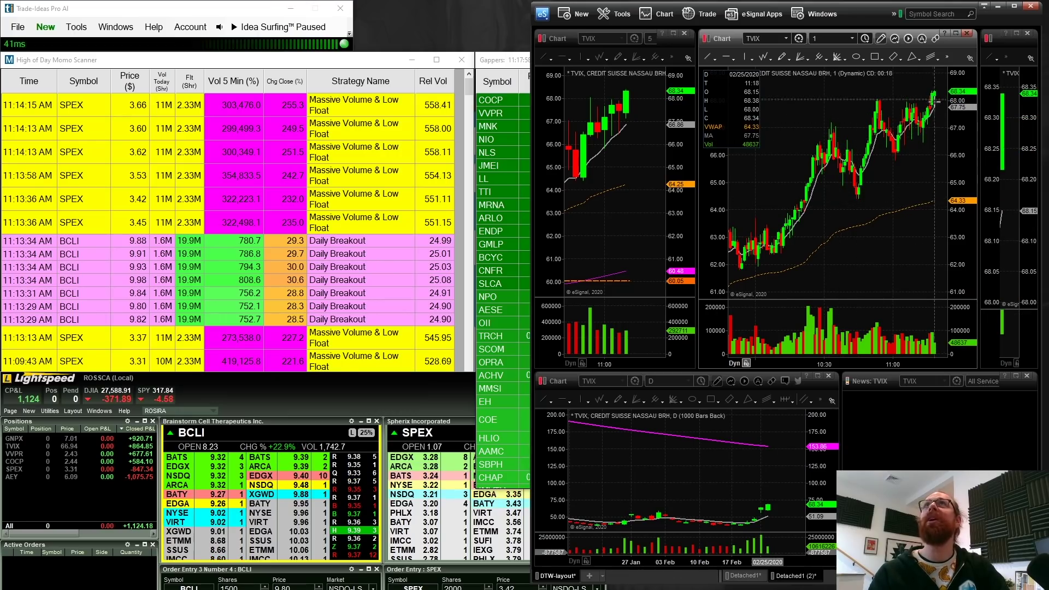
- Load SPY, draw a horizontal line at 322.04 under the early low on its one-minute chart, and widen the five-minute chart
{"action": "type", "text": "SPY"}
{"action": "key", "text": "Return"}
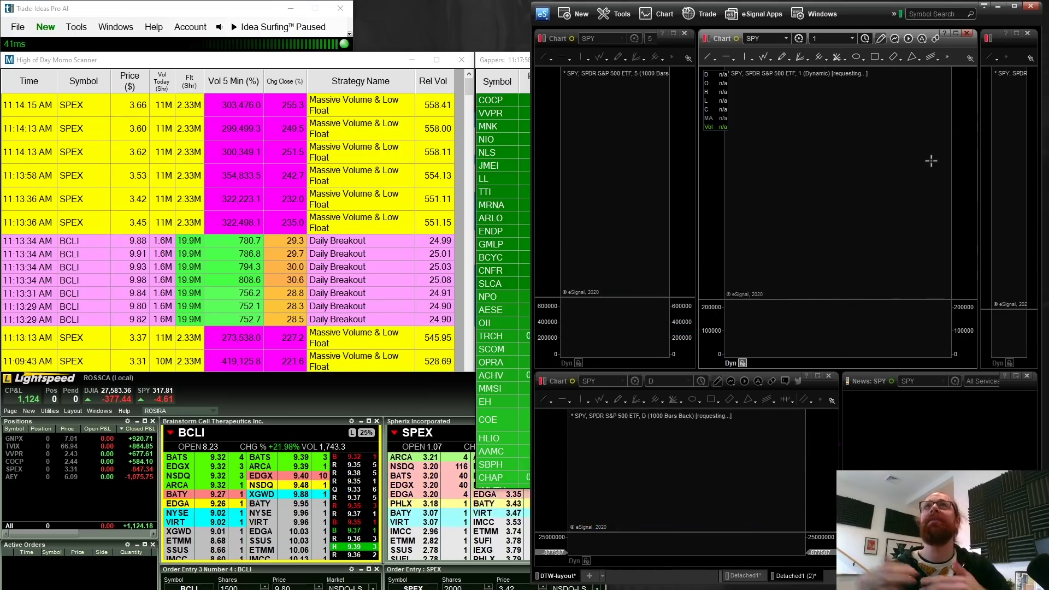
{"action": "left_click_drag", "start_coordinate": [796, 363], "coordinate": [851, 368]}
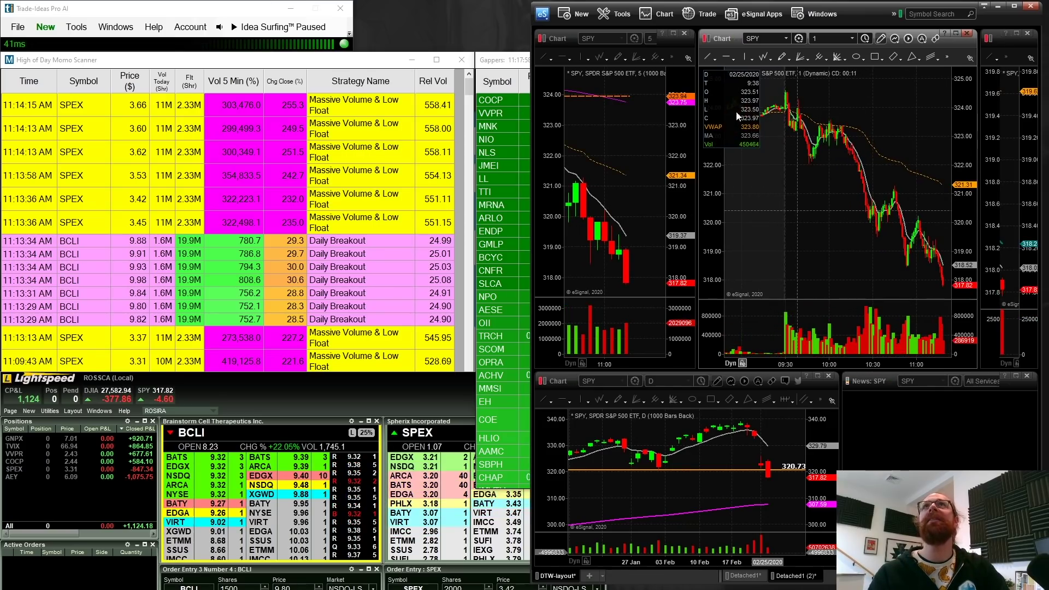
{"action": "left_click", "coordinate": [727, 56]}
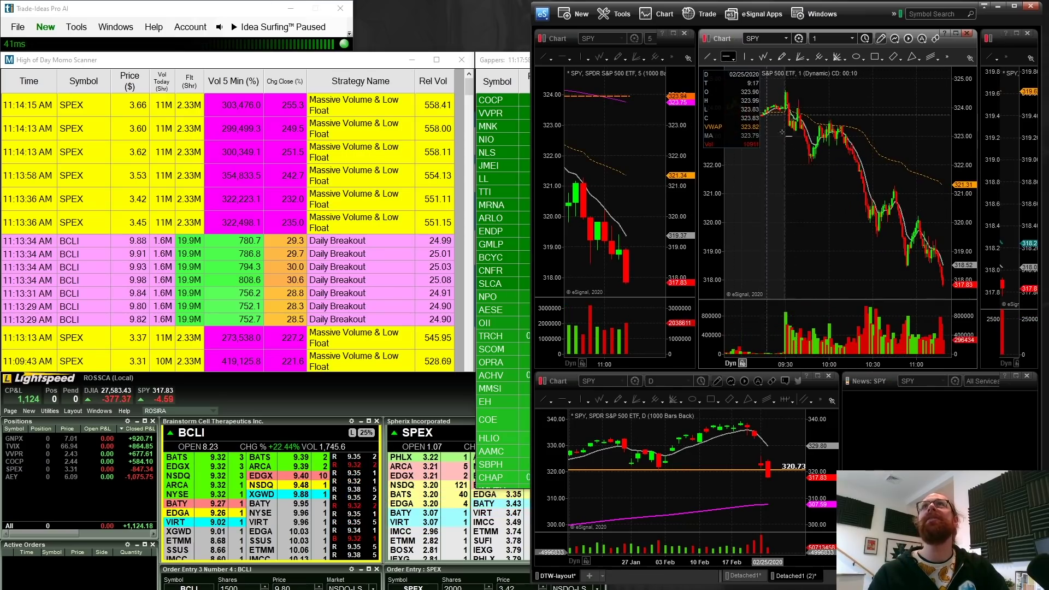
{"action": "left_click", "coordinate": [809, 163]}
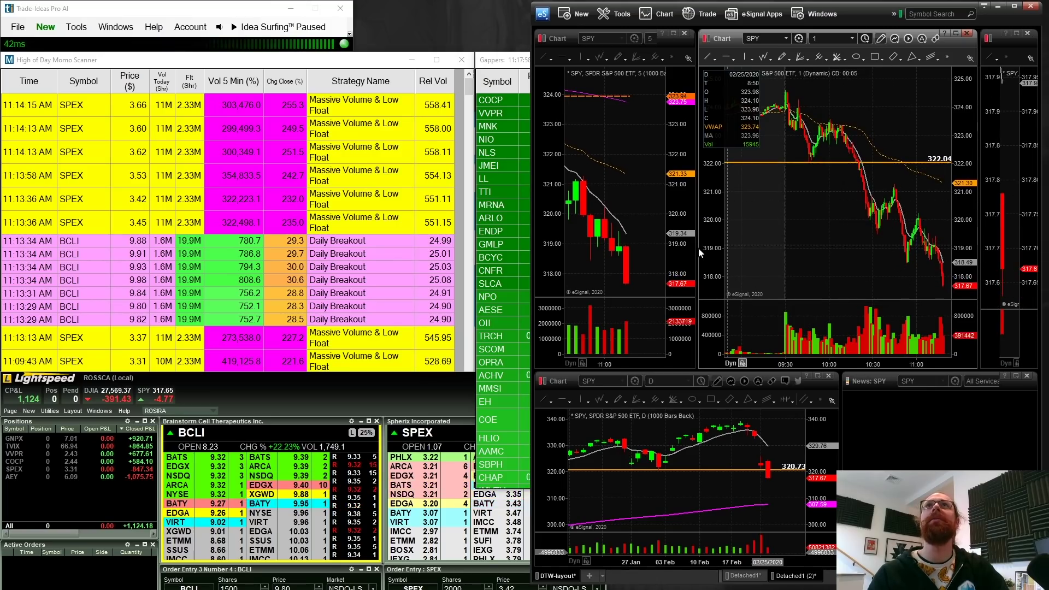
{"action": "left_click_drag", "start_coordinate": [696, 255], "coordinate": [907, 255]}
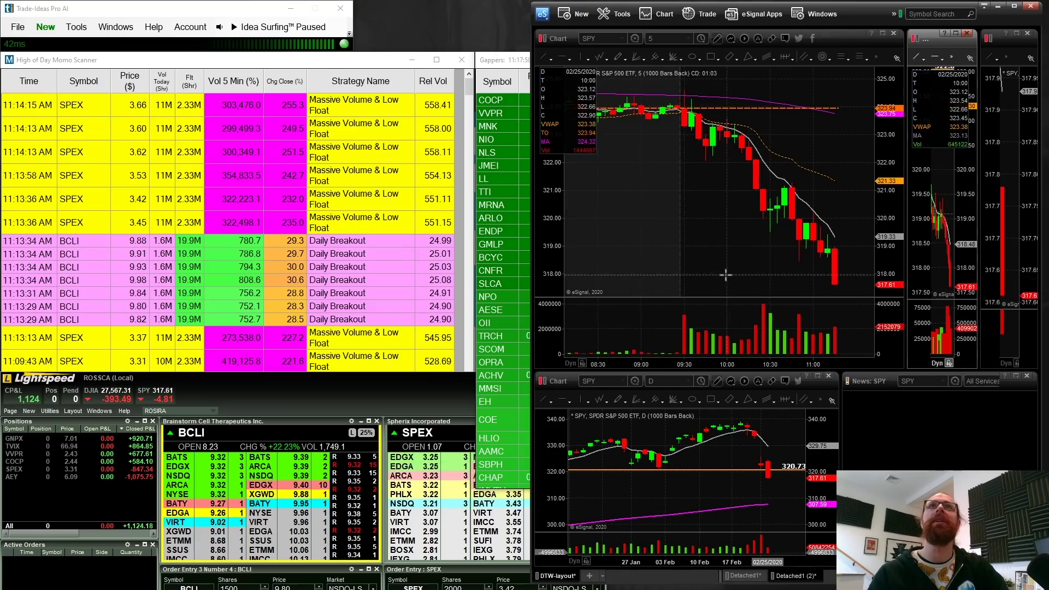
- Switch to Lightspeed and load TVIX and SPY in the Level 2 windows in place of BCLI and SPEX
{"action": "left_click", "coordinate": [180, 438]}
{"action": "type", "text": "TVIX"}
{"action": "key", "text": "Return"}
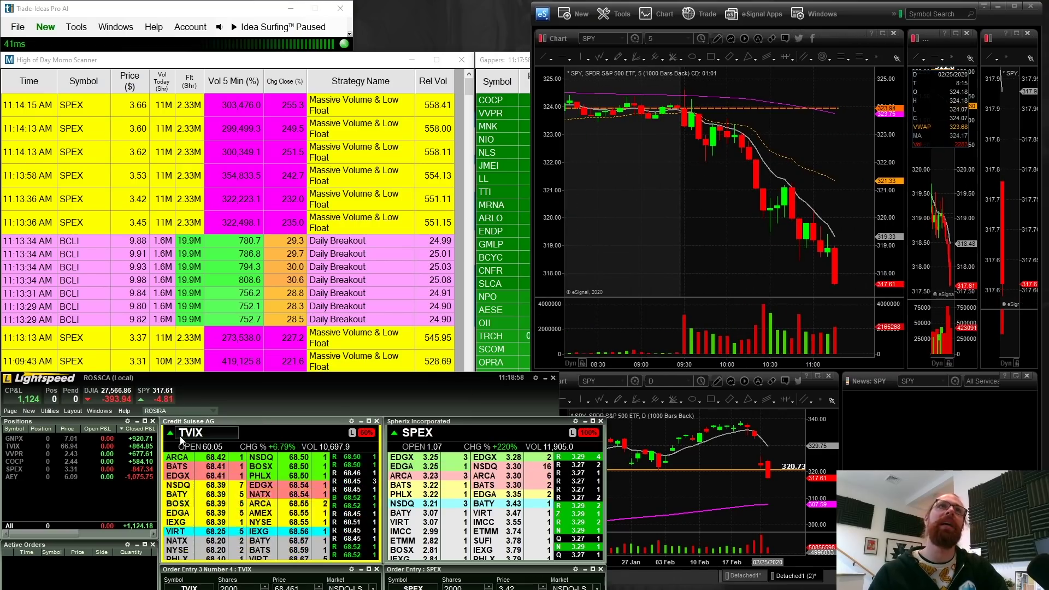
{"action": "left_click", "coordinate": [424, 432]}
{"action": "type", "text": "SPY"}
{"action": "key", "text": "Return"}
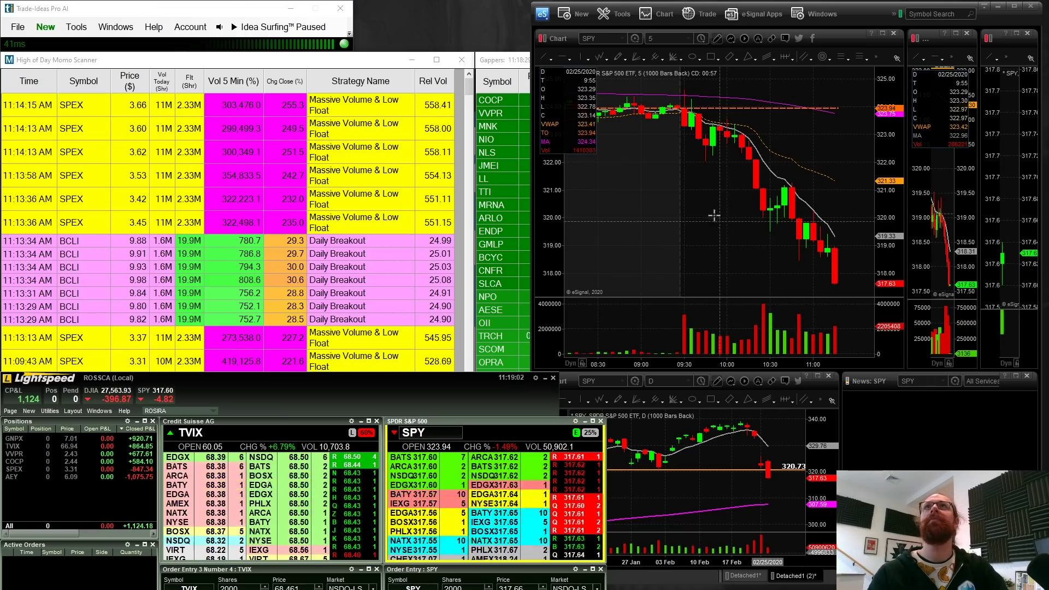
- Draw two white arrows on SPY's five-minute chart in eSignal, pointing at the breakdown after the bounce and the following low
{"action": "left_click", "coordinate": [548, 59]}
{"action": "left_click_drag", "start_coordinate": [812, 202], "coordinate": [794, 217]}
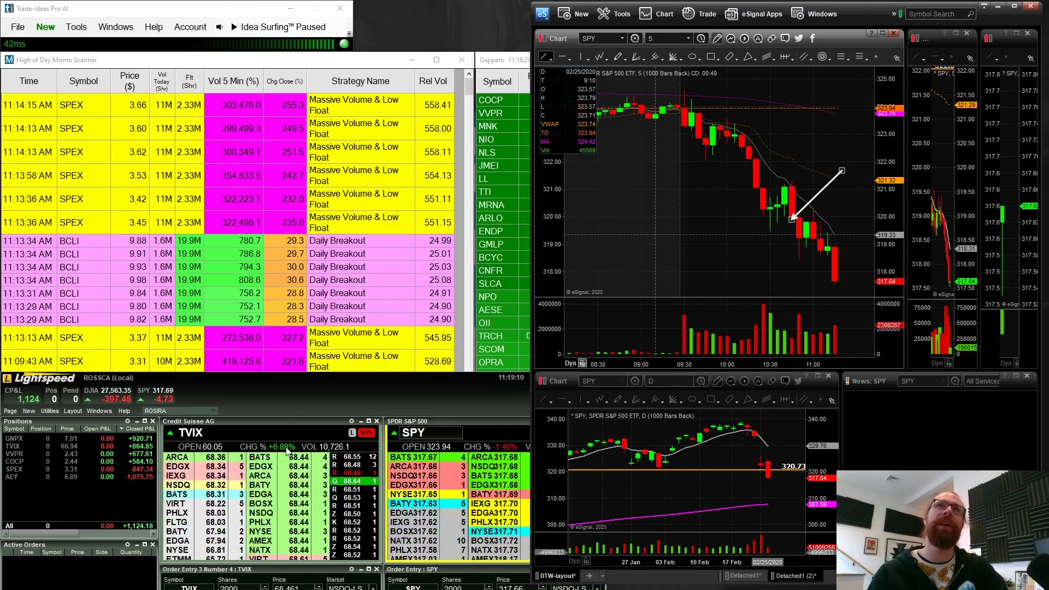
{"action": "mouse_move", "coordinate": [860, 202]}
{"action": "left_mouse_down"}
{"action": "mouse_move", "coordinate": [847, 228]}
{"action": "mouse_move", "coordinate": [801, 264]}
{"action": "left_mouse_up"}
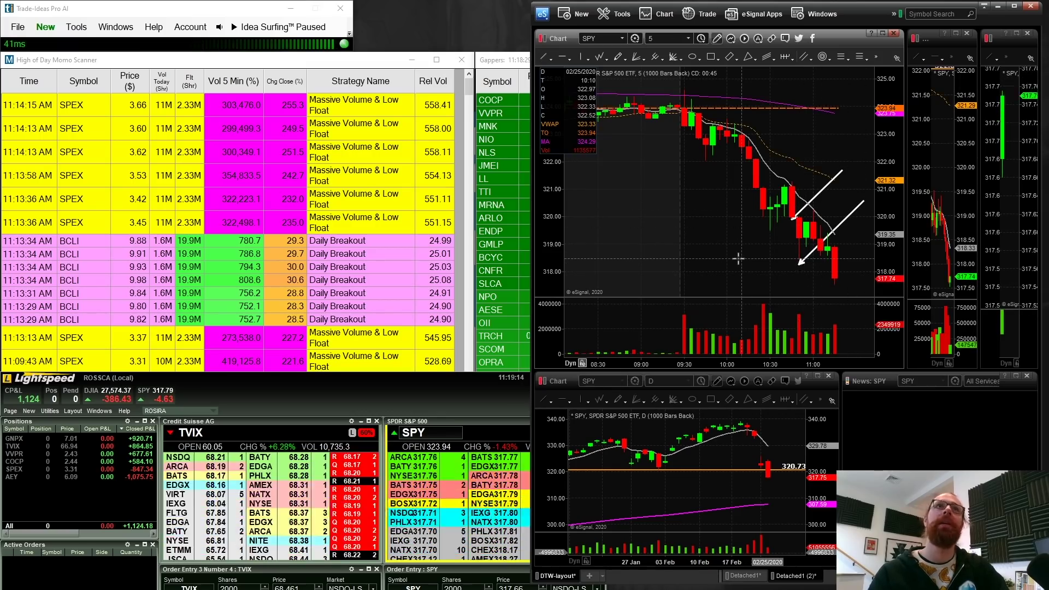
- Load TVIX and draw two white arrows on its five-minute chart, at the breakout candle around 10:50 and the high above it
{"action": "type", "text": "TVBIX"}
{"action": "key", "text": "BackSpace"}
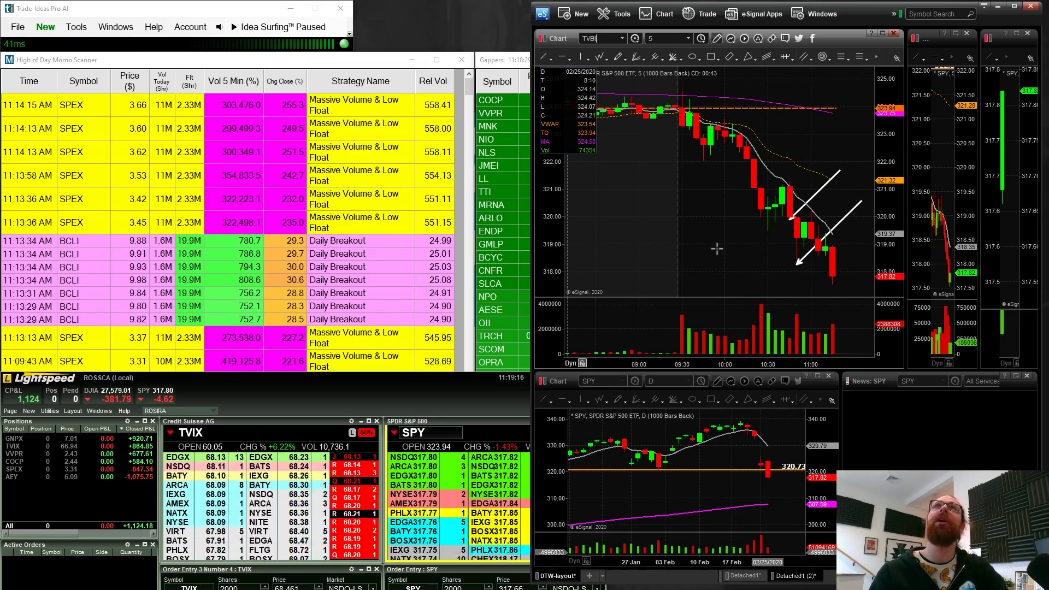
{"action": "type", "text": "X"}
{"action": "key", "text": "Return"}
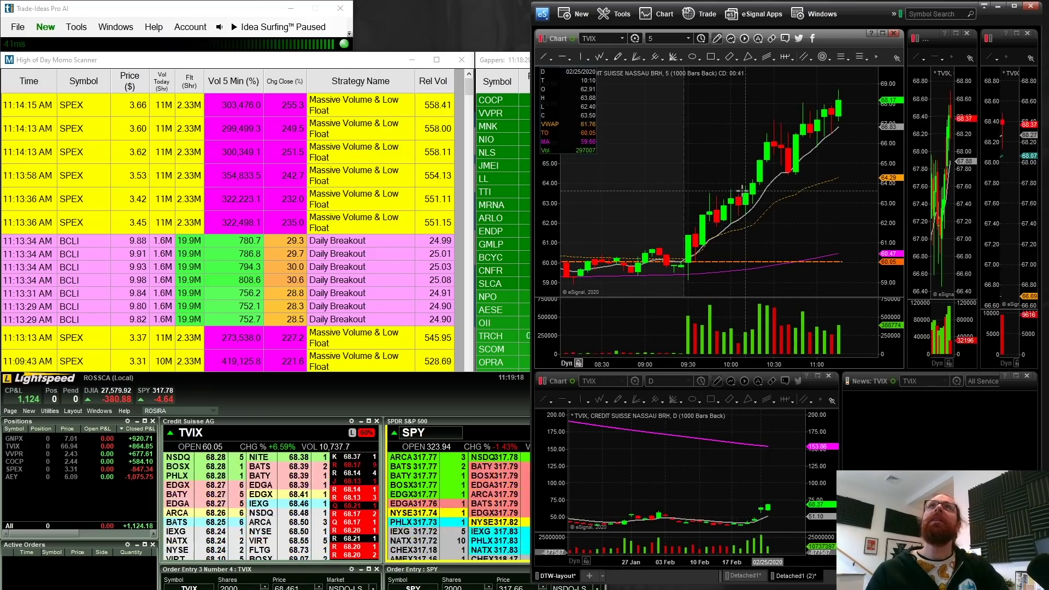
{"action": "left_click_drag", "start_coordinate": [660, 105], "coordinate": [793, 133]}
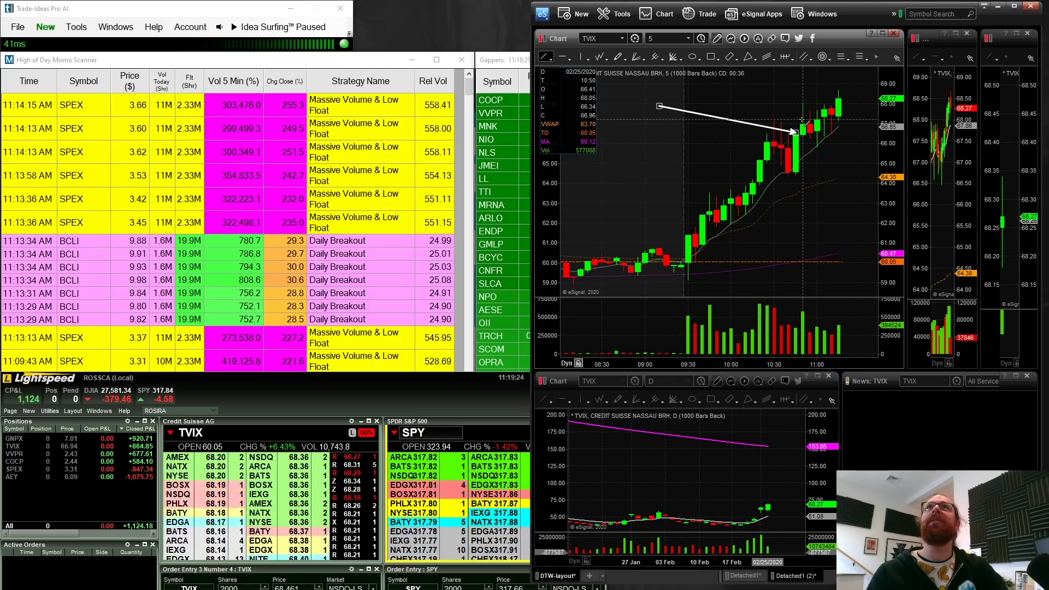
{"action": "left_click_drag", "start_coordinate": [767, 86], "coordinate": [804, 104]}
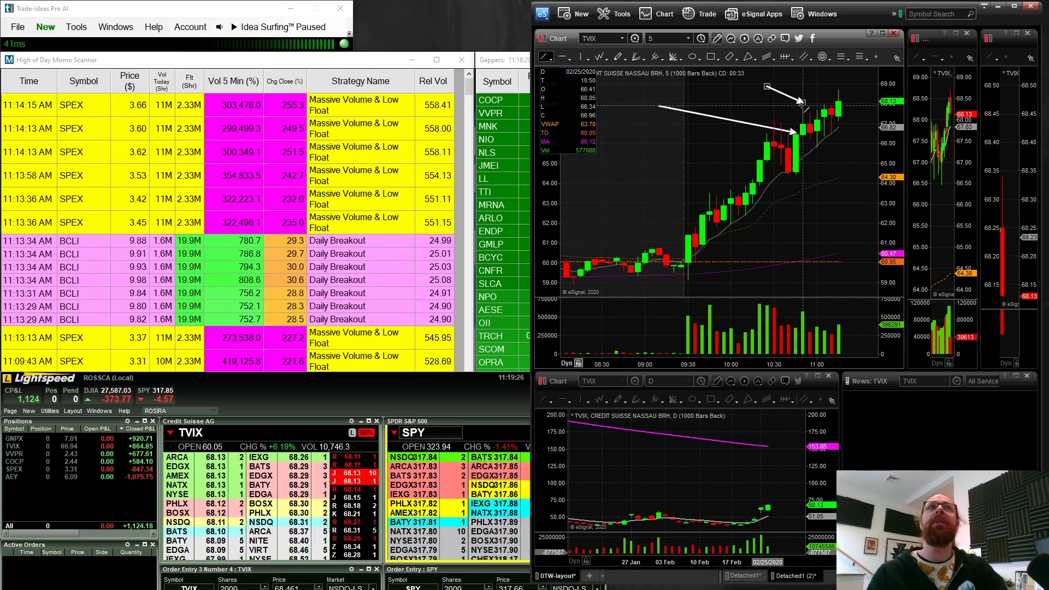
{"action": "right_click", "coordinate": [736, 120]}
{"action": "left_click_drag", "start_coordinate": [732, 73], "coordinate": [892, 161]}
{"action": "key", "text": "ctrl+z"}
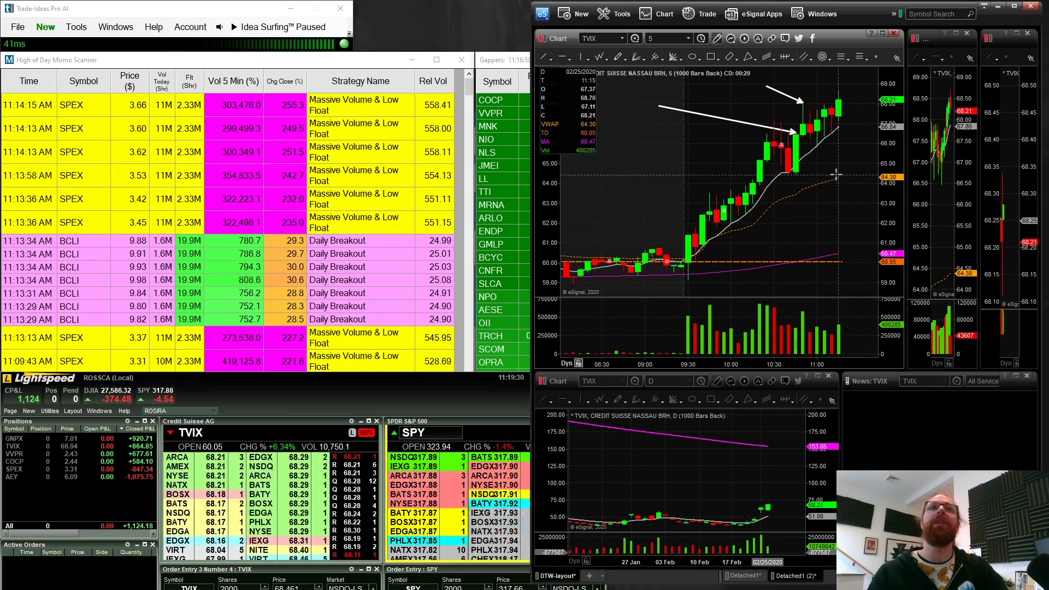
- Load SPY in the linked charts and draw a horizontal line at 307.44 on its daily chart, level with the magenta moving average
{"action": "type", "text": "SPY"}
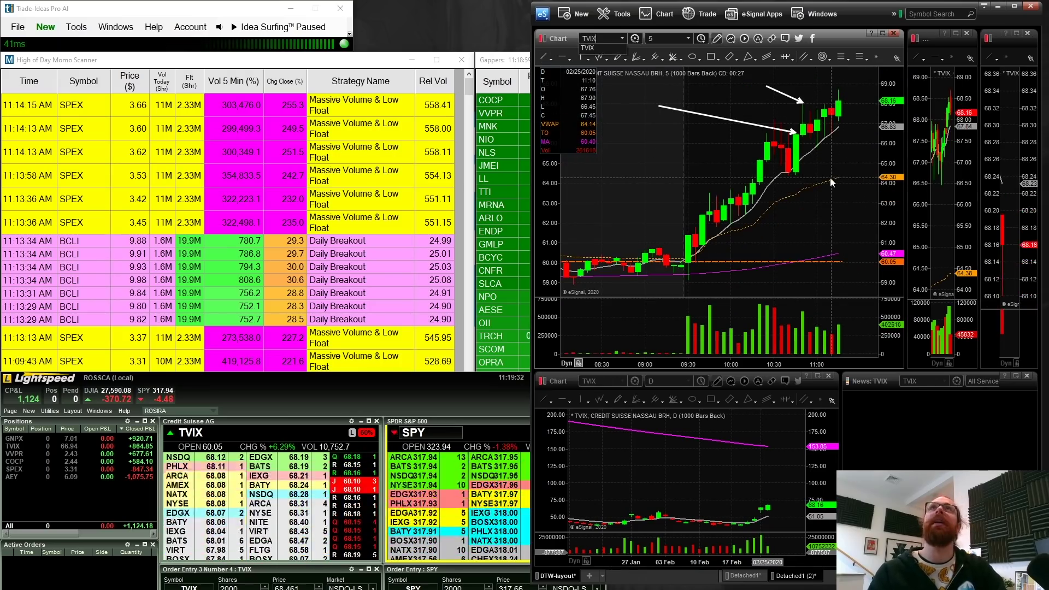
{"action": "key", "text": "Return"}
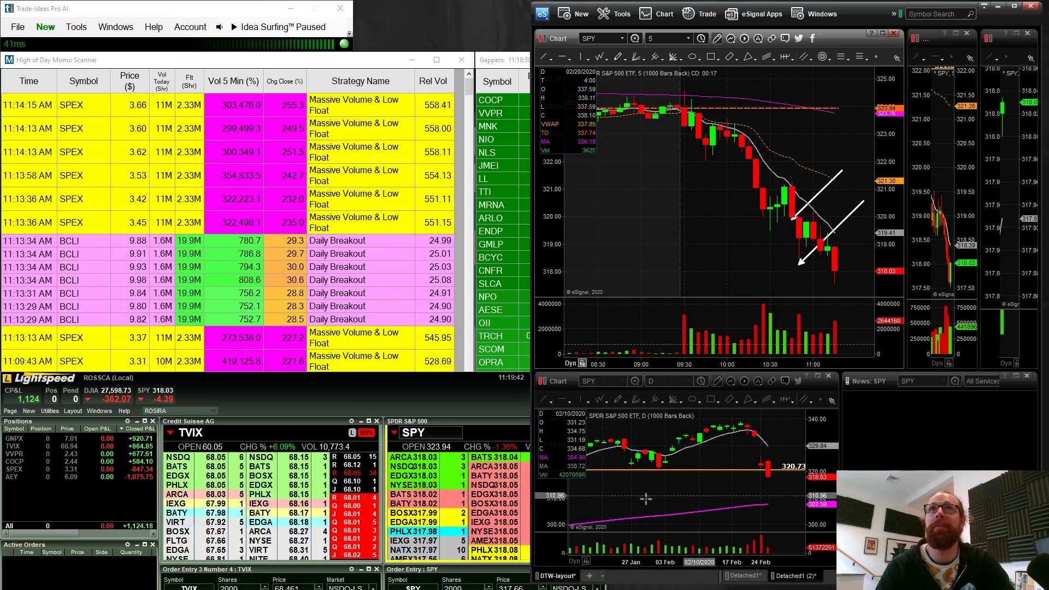
{"action": "left_click", "coordinate": [564, 399]}
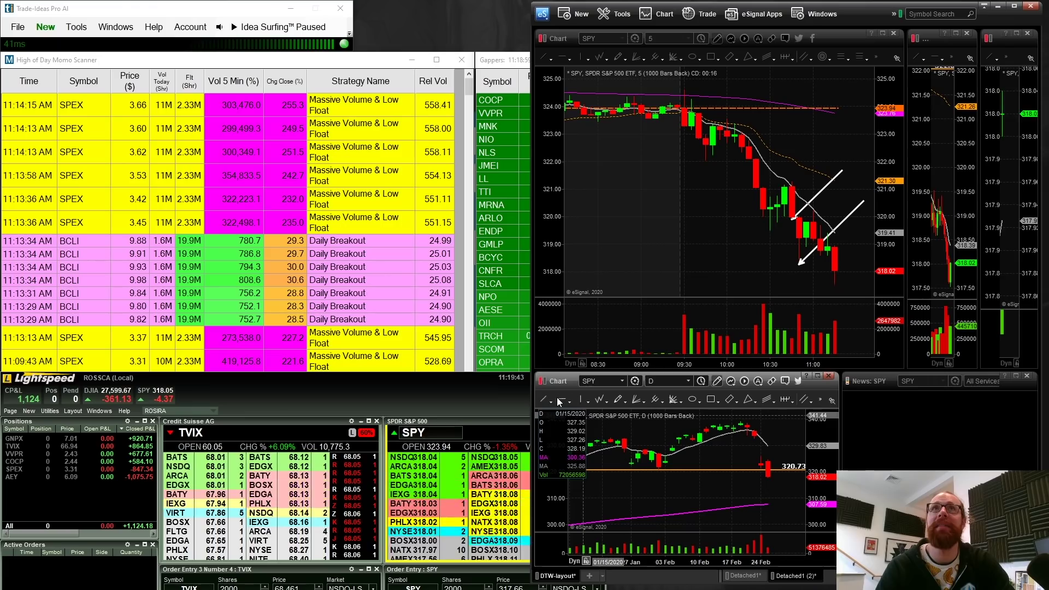
{"action": "left_click", "coordinate": [775, 505]}
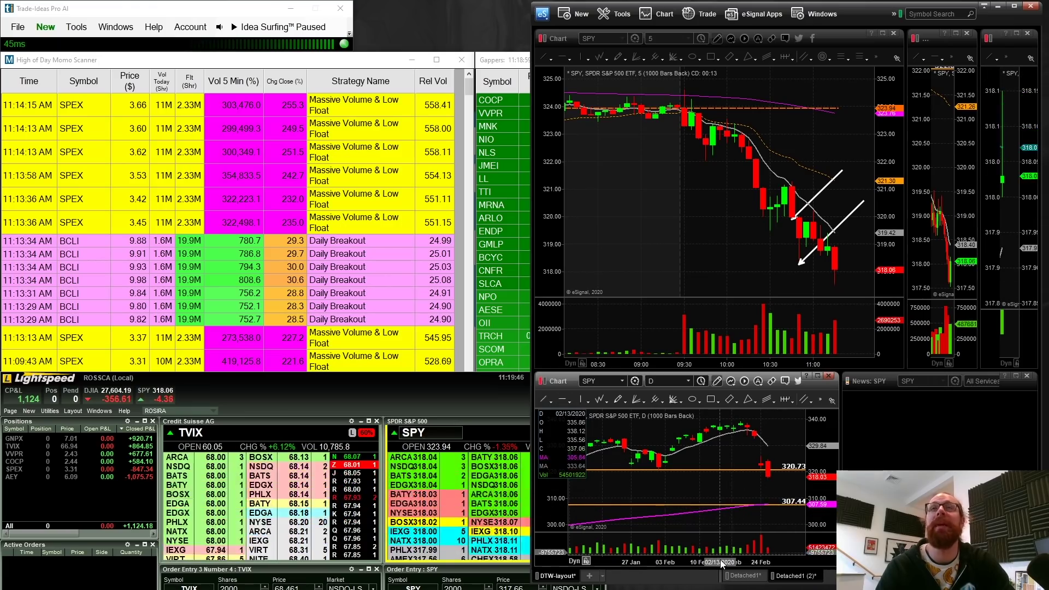
- Examine SPY's daily history back to August and its five-minute candles from the 02/24/2020 session through the current morning
{"action": "left_click_drag", "start_coordinate": [671, 564], "coordinate": [759, 561]}
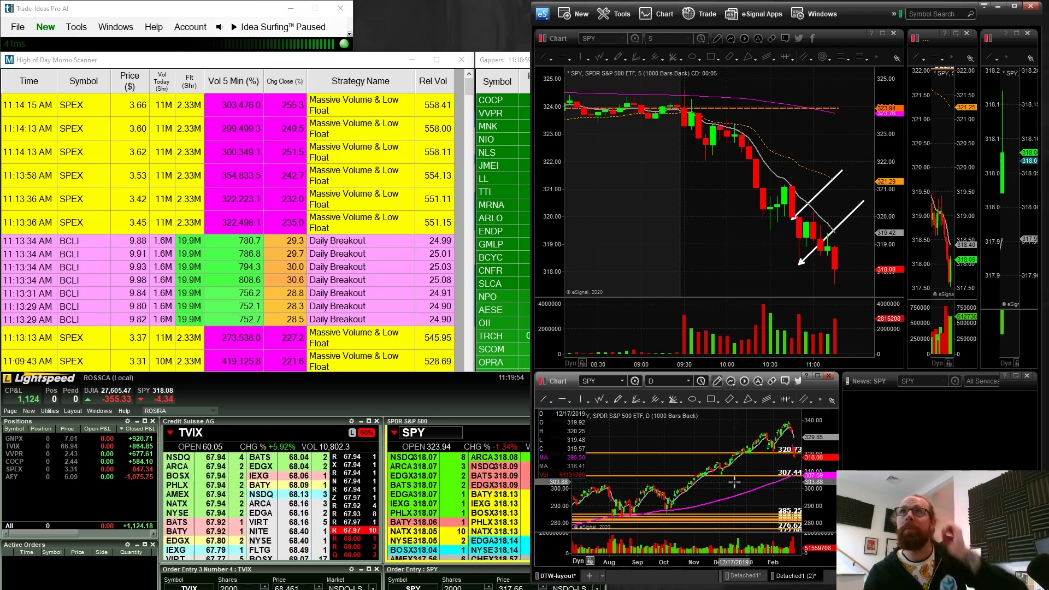
{"action": "left_click", "coordinate": [819, 377]}
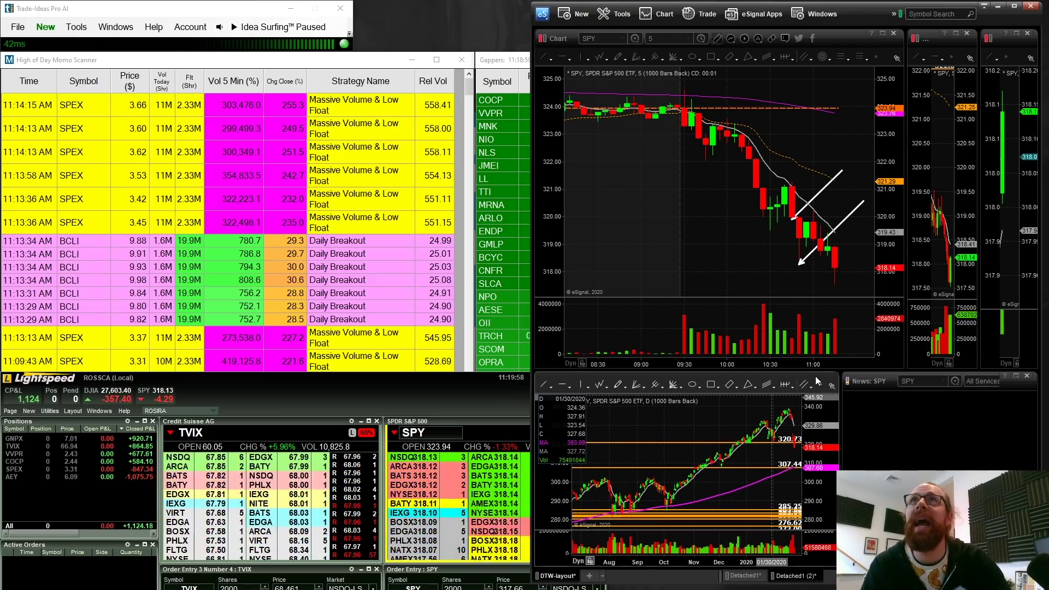
{"action": "left_click", "coordinate": [821, 386]}
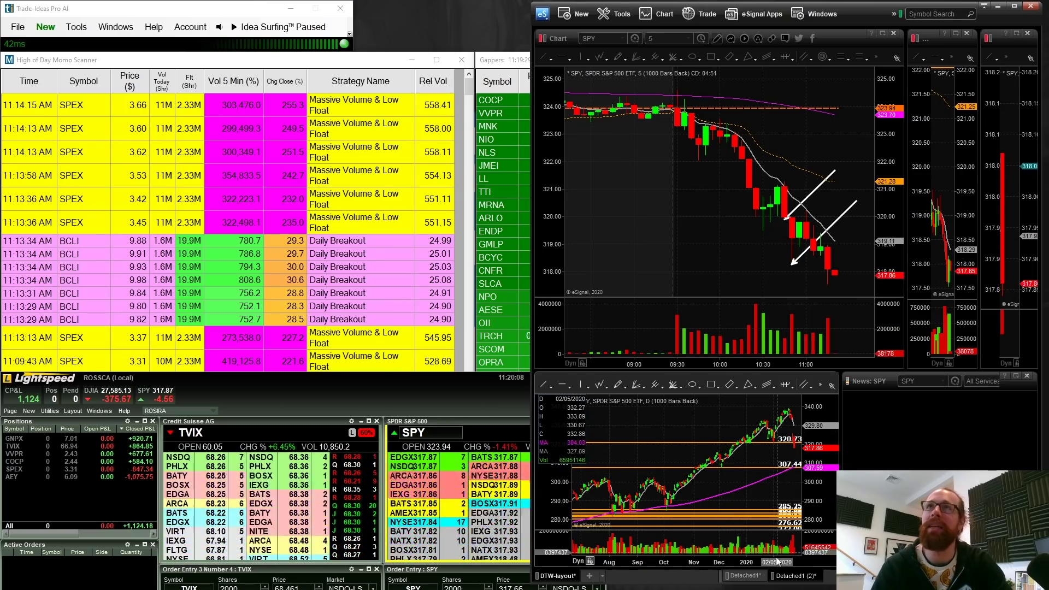
{"action": "left_click_drag", "start_coordinate": [775, 565], "coordinate": [817, 565]}
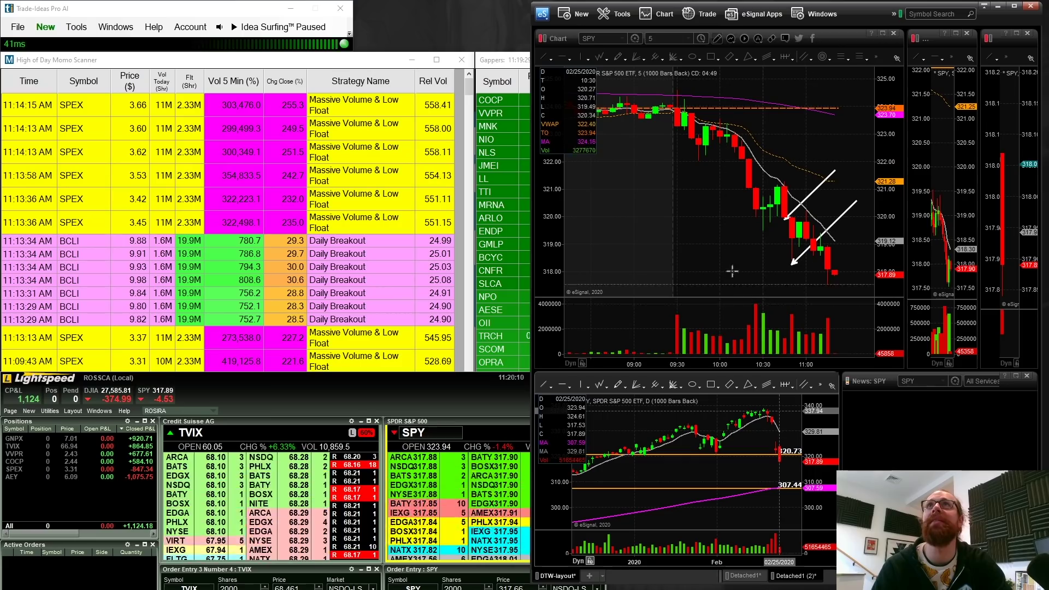
{"action": "left_click", "coordinate": [713, 264]}
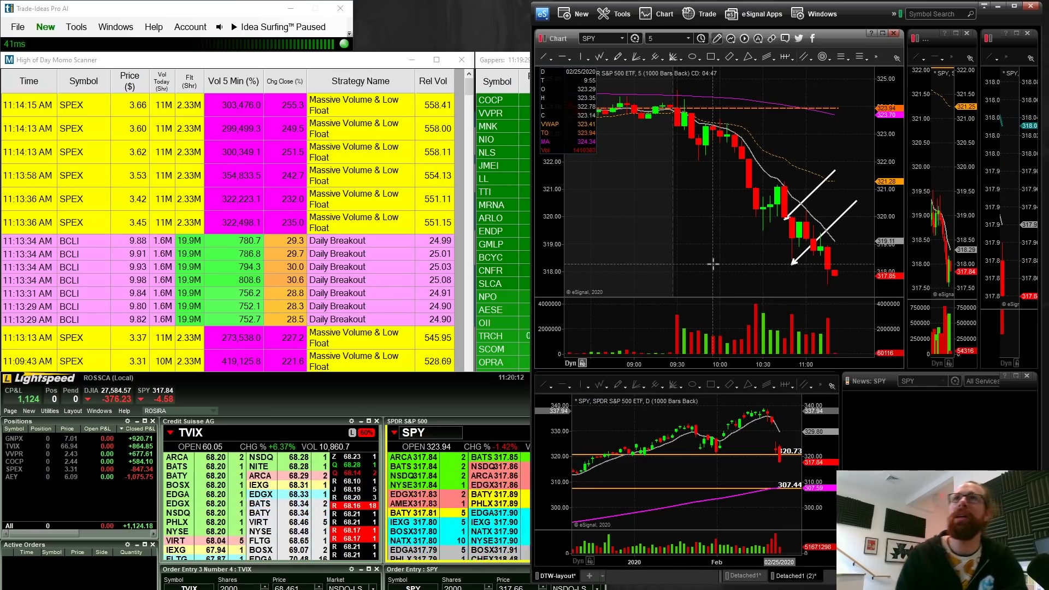
{"action": "scroll", "coordinate": [634, 215], "scroll_direction": "down", "scroll_amount": 3}
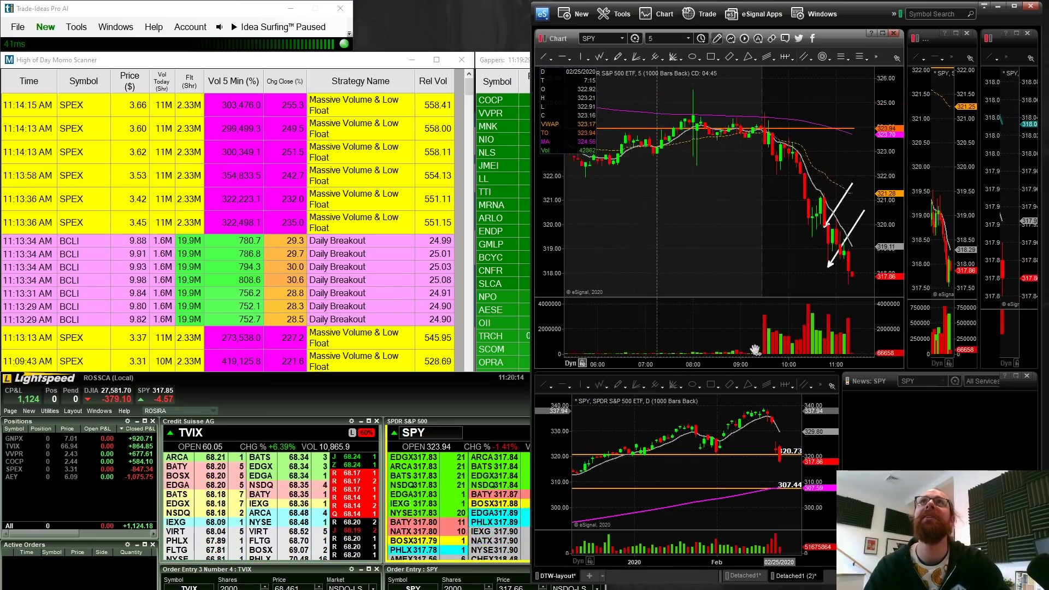
{"action": "left_click_drag", "start_coordinate": [635, 215], "coordinate": [945, 231]}
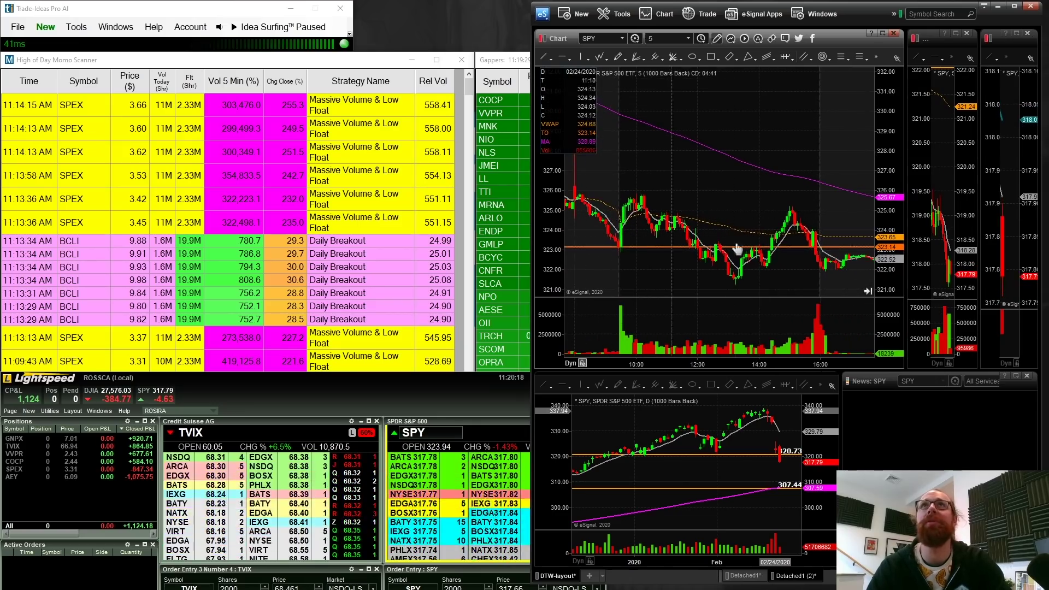
{"action": "left_click", "coordinate": [869, 292]}
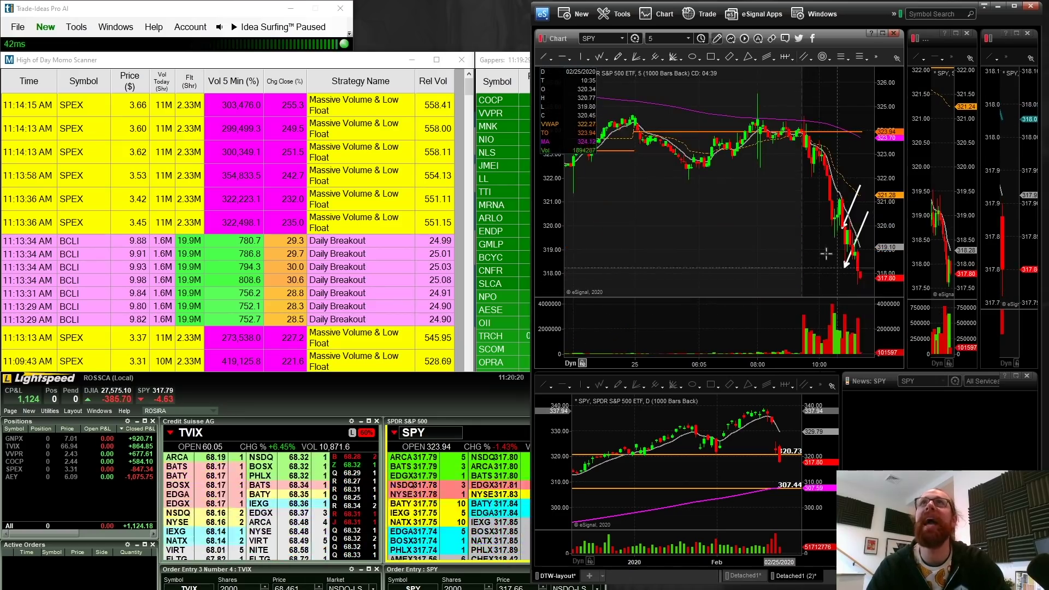
{"action": "left_click_drag", "start_coordinate": [849, 361], "coordinate": [818, 364]}
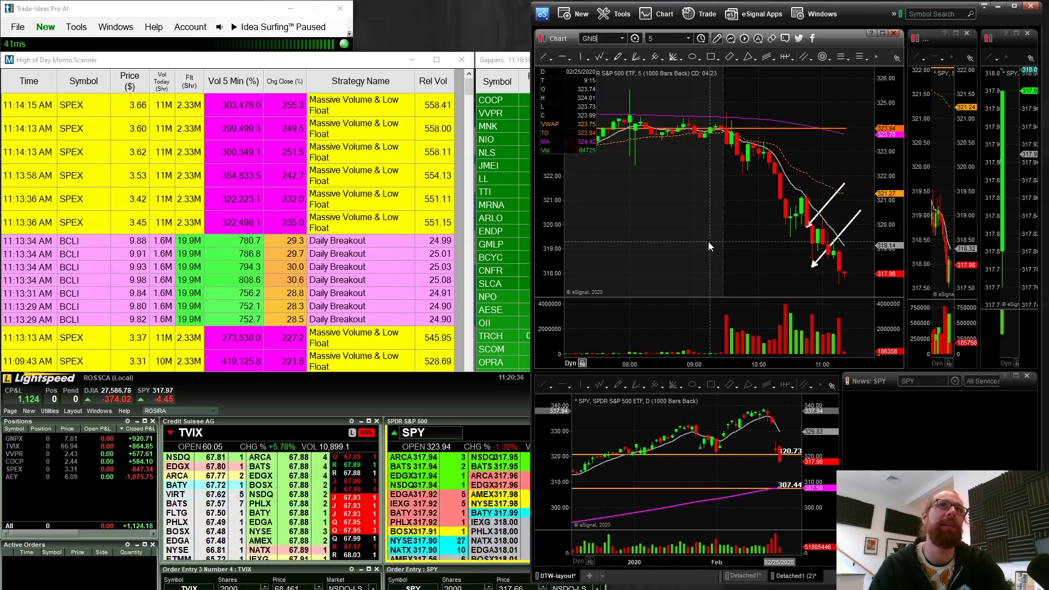
- Load GNPX in the linked charts to review its five-minute candles, and switch the charts back to TVIX
{"action": "type", "text": "GNPX"}
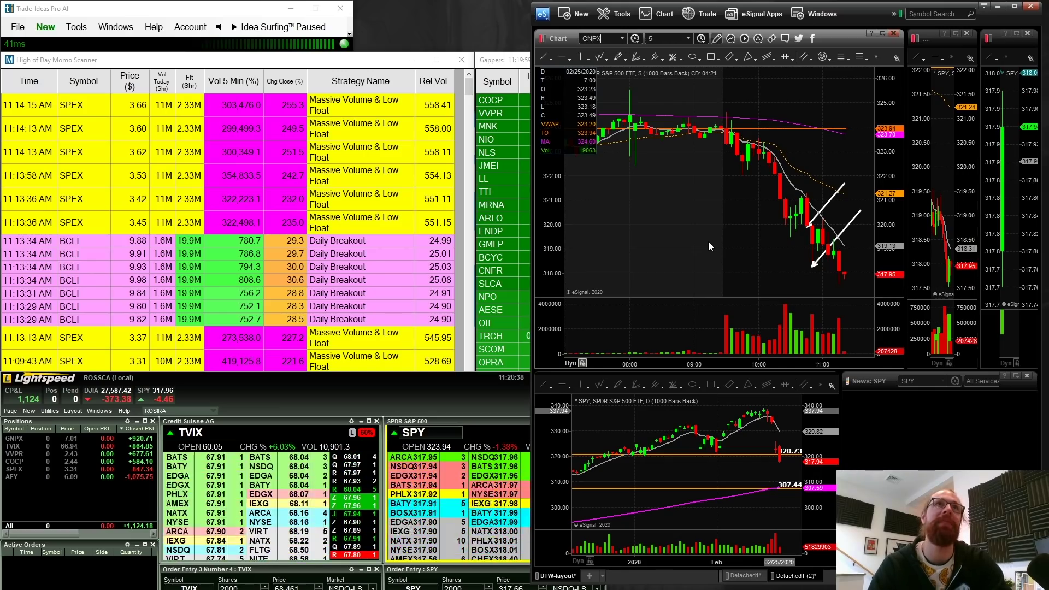
{"action": "key", "text": "Return"}
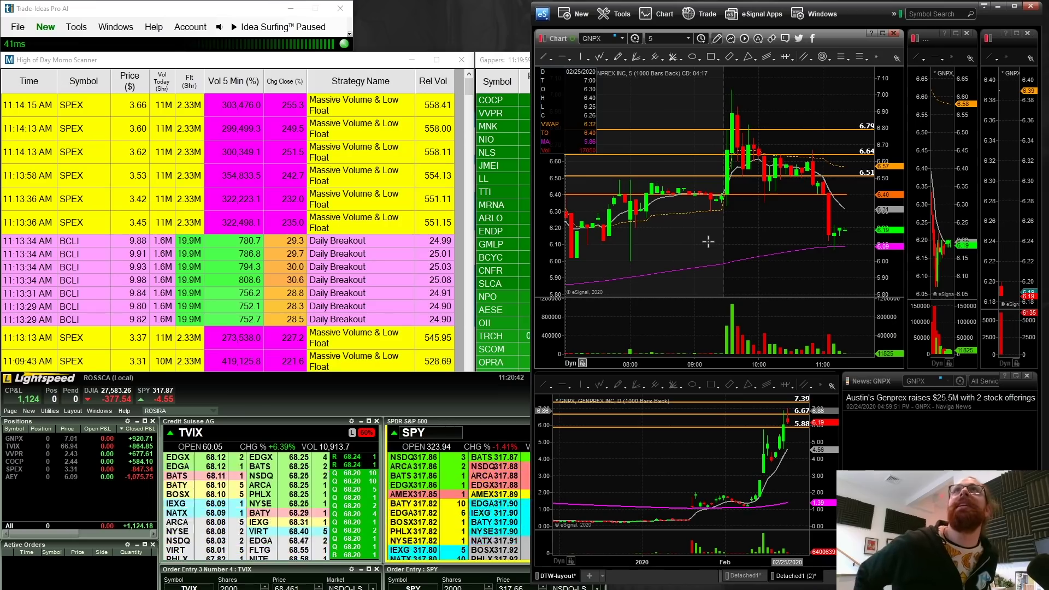
{"action": "type", "text": "TVI"}
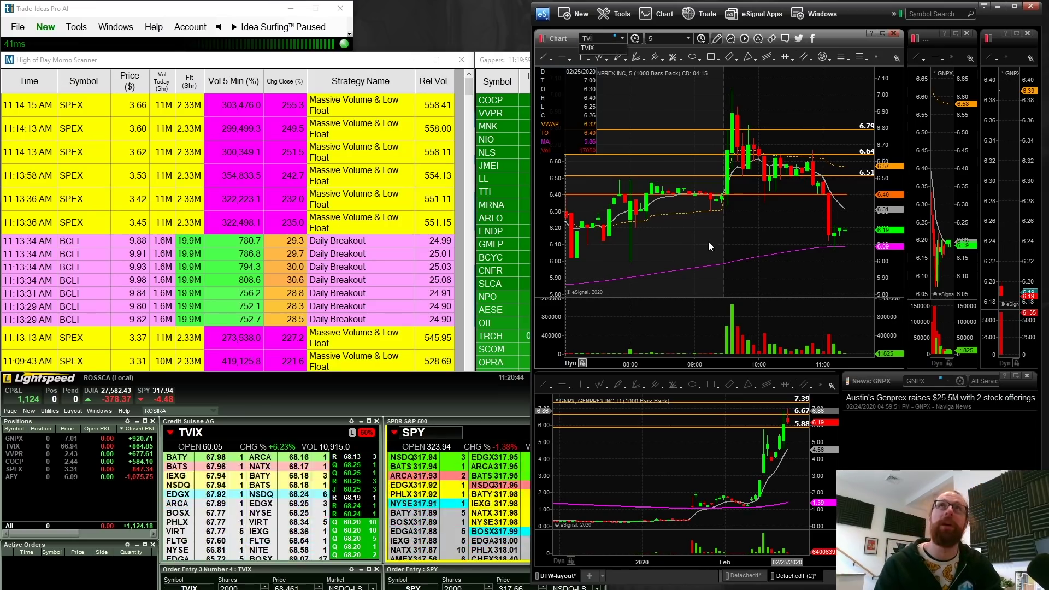
{"action": "type", "text": "X"}
{"action": "key", "text": "Return"}
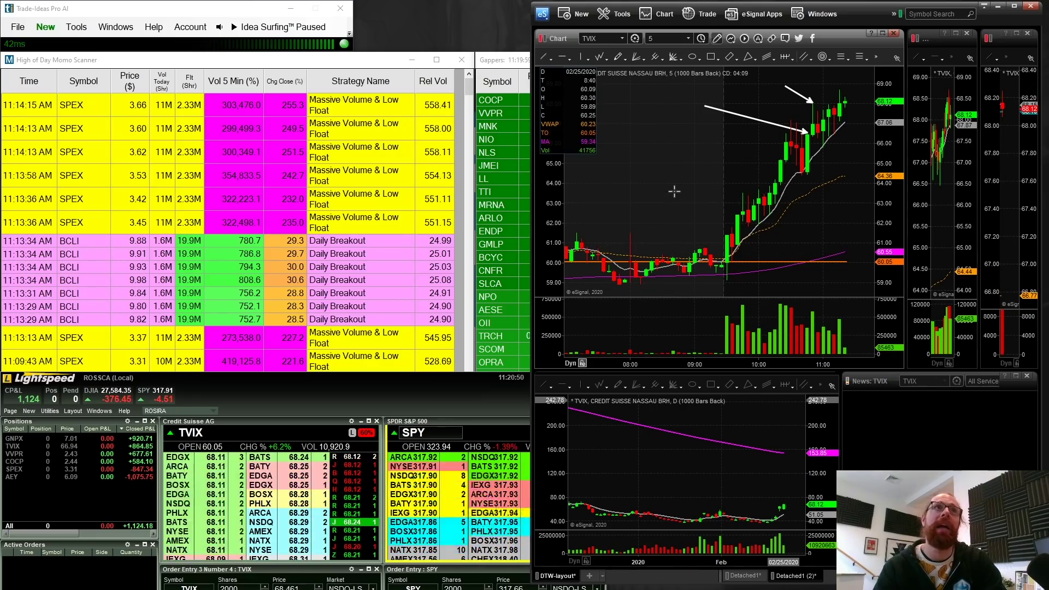
- Load SPEX in the linked charts and in the Lightspeed Level 2 window that shows SPY
{"action": "type", "text": "SPEX"}
{"action": "key", "text": "Return"}
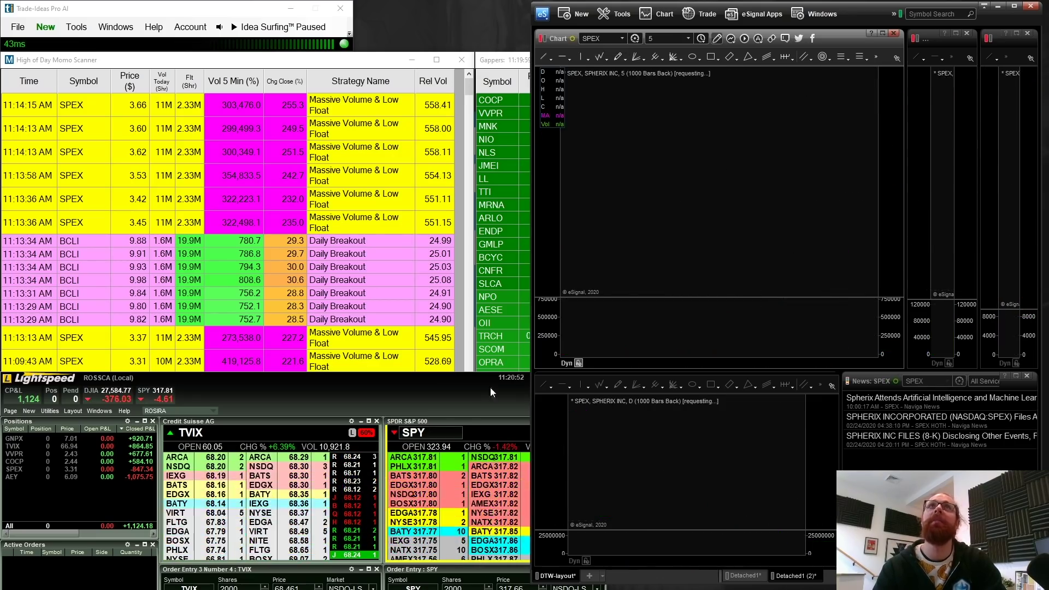
{"action": "left_click", "coordinate": [416, 435]}
{"action": "type", "text": "SPEX"}
{"action": "key", "text": "Return"}
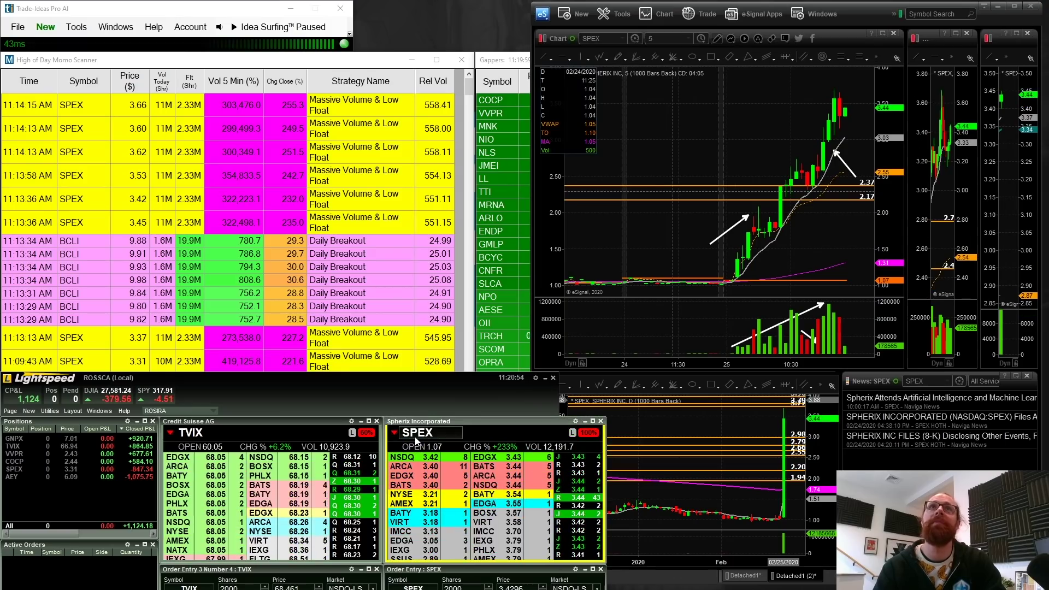
- Narrow SPEX's five-minute chart to widen the one-minute chart beside it, and stretch the candles of both charts along the time axis
{"action": "left_click", "coordinate": [836, 115]}
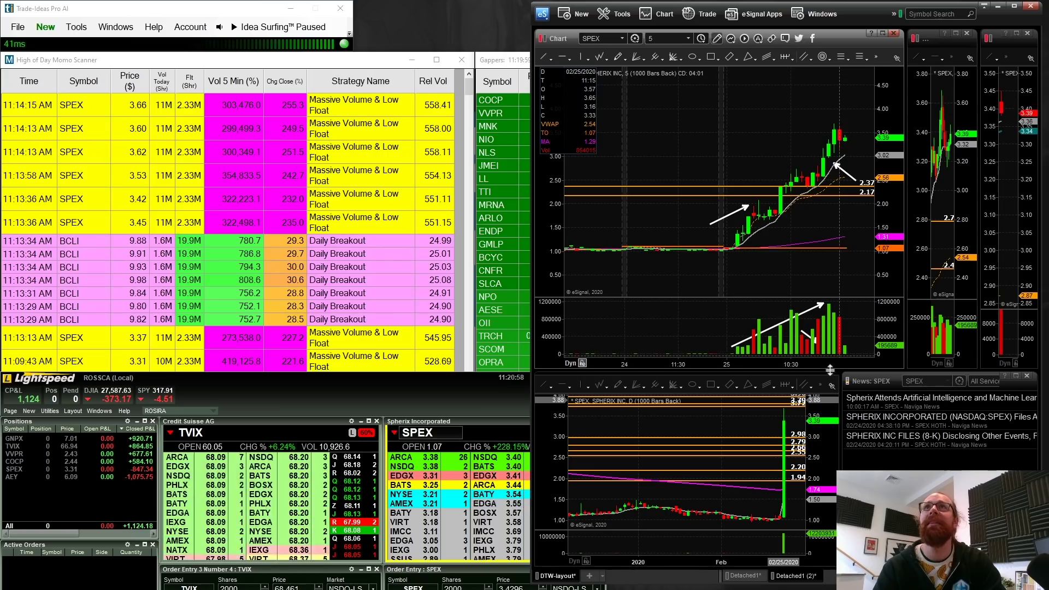
{"action": "left_click_drag", "start_coordinate": [829, 364], "coordinate": [793, 364]}
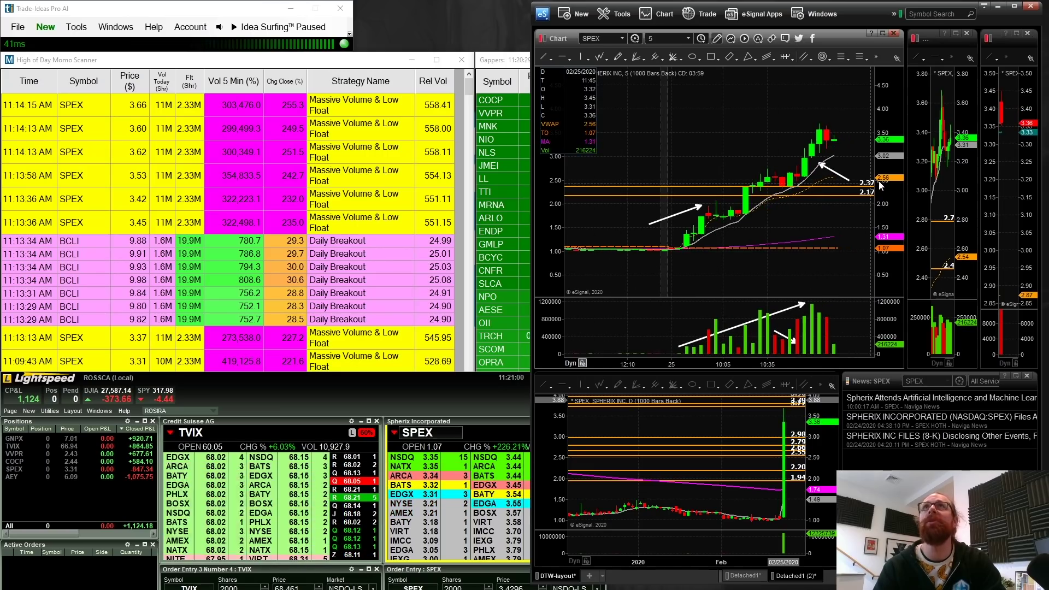
{"action": "left_click_drag", "start_coordinate": [881, 185], "coordinate": [766, 168]}
{"action": "left_click_drag", "start_coordinate": [922, 361], "coordinate": [876, 359]}
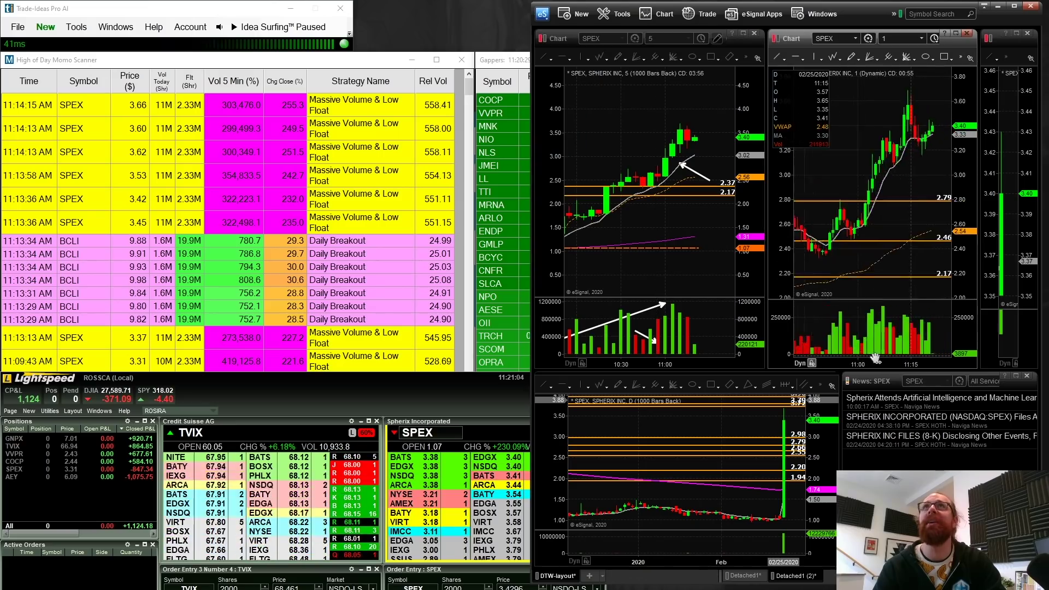
{"action": "scroll", "coordinate": [876, 358], "scroll_direction": "up", "scroll_amount": 2}
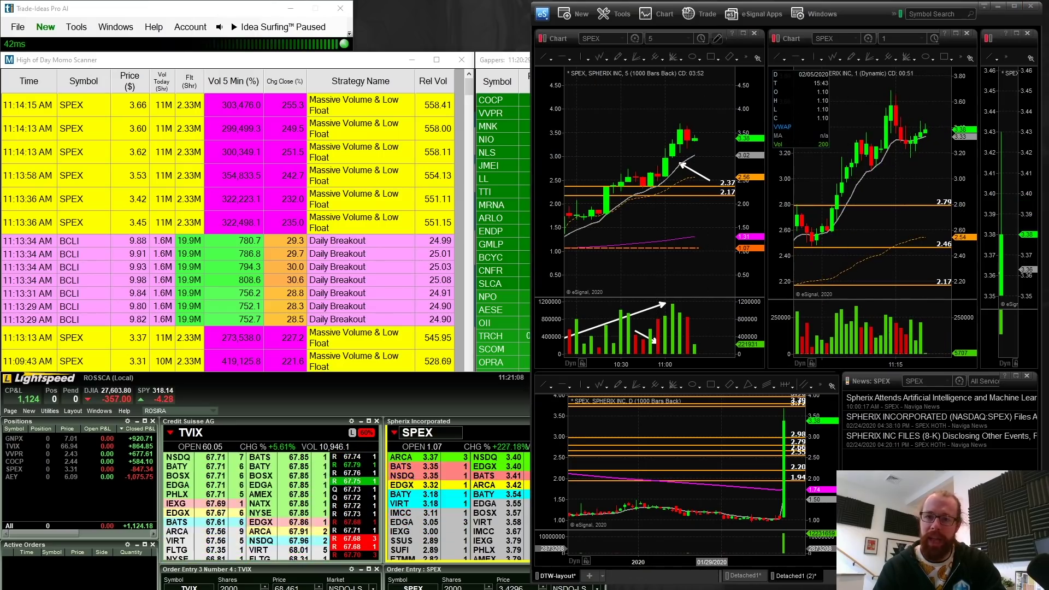
- Pull up the thinkorswim trading window with SPEX's quotes, and return to the five-minute chart to fit the whole morning's candles
{"action": "left_click_drag", "start_coordinate": [656, 589], "coordinate": [585, 181]}
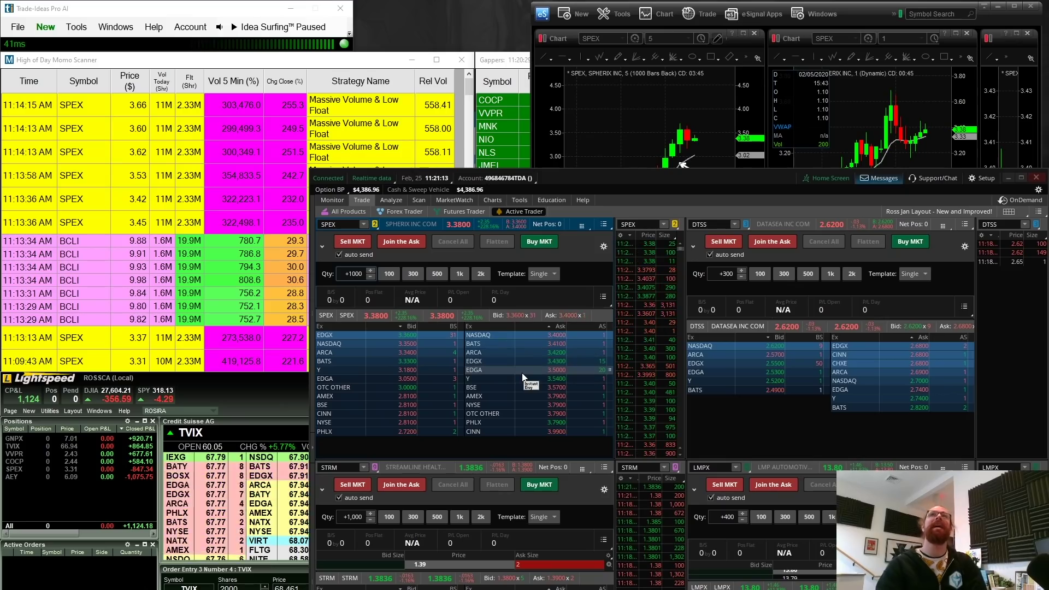
{"action": "left_click", "coordinate": [643, 140]}
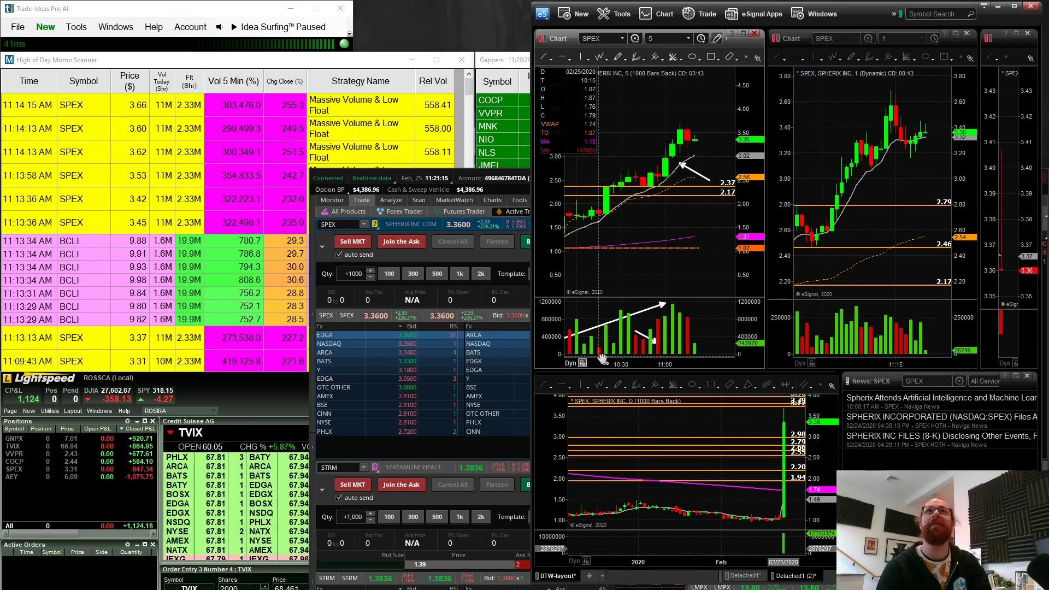
{"action": "left_click_drag", "start_coordinate": [598, 365], "coordinate": [642, 344]}
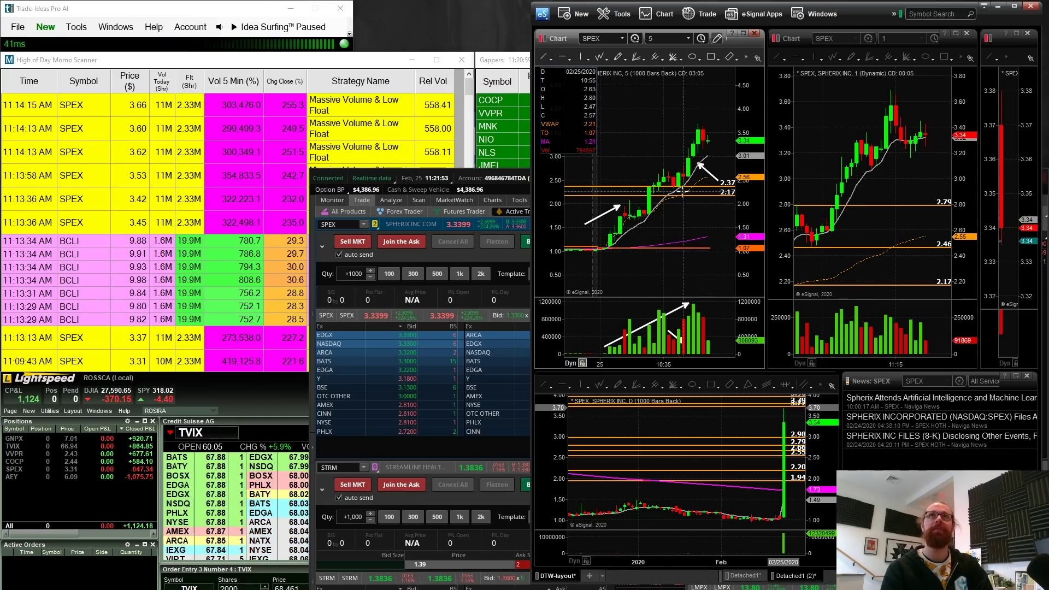
- Move the thinkorswim window back out of view and bring the Lightspeed windows to the front
{"action": "left_click", "coordinate": [520, 181]}
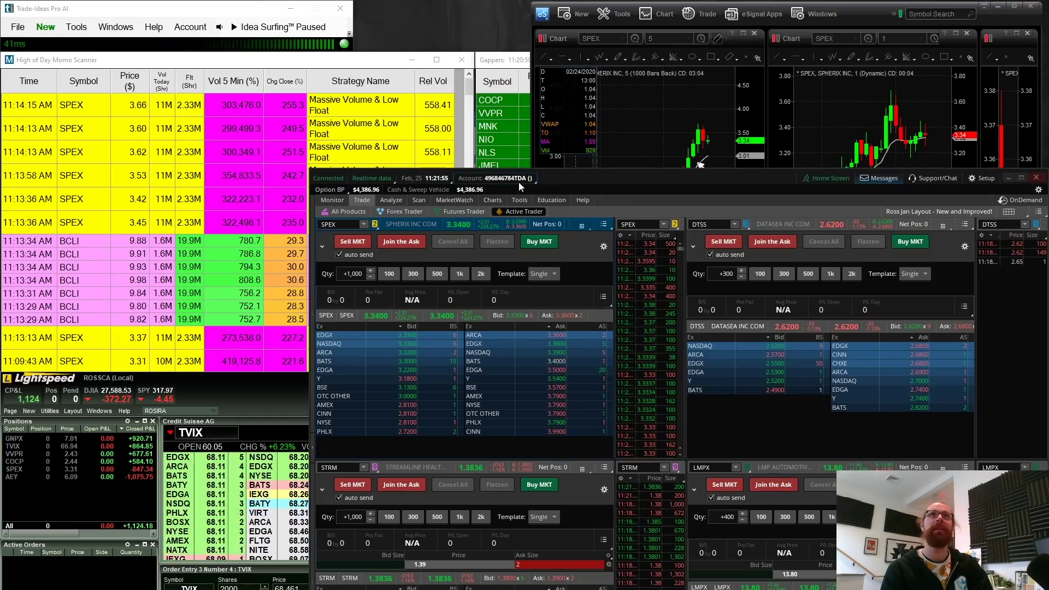
{"action": "left_click_drag", "start_coordinate": [588, 171], "coordinate": [601, 589]}
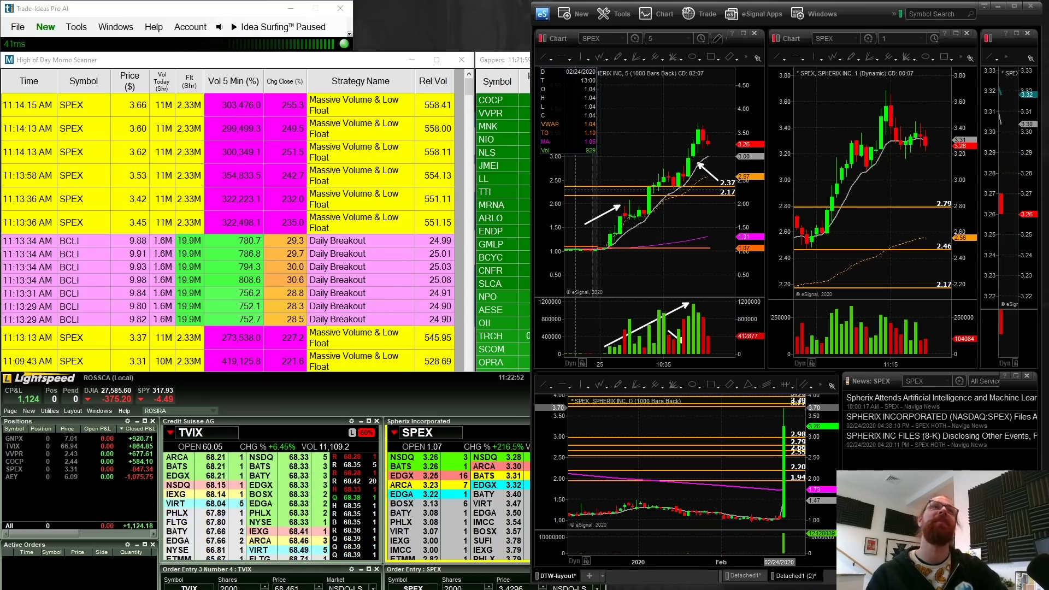
{"action": "left_click", "coordinate": [317, 379]}
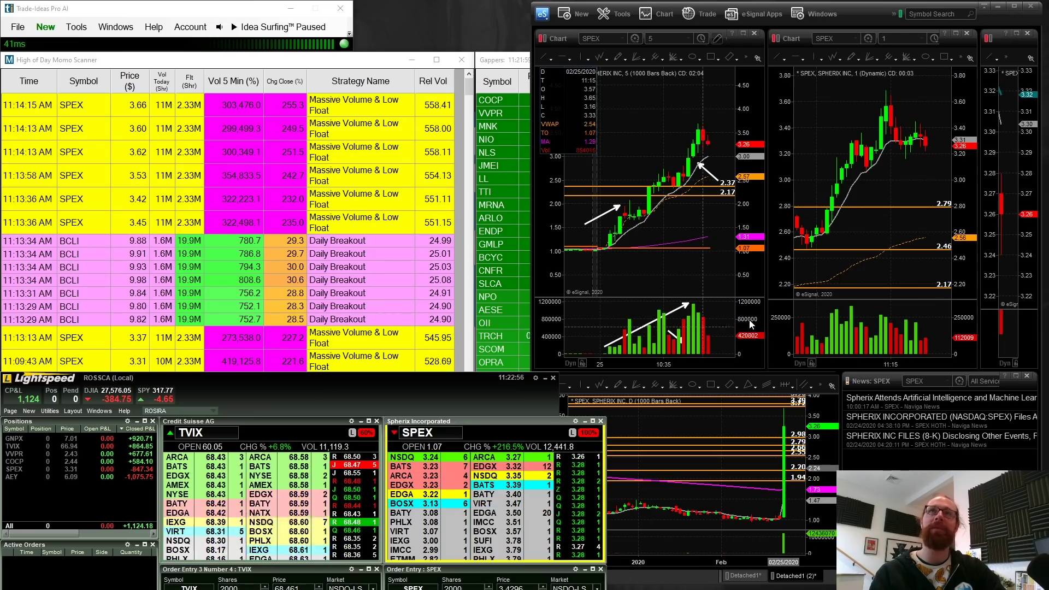